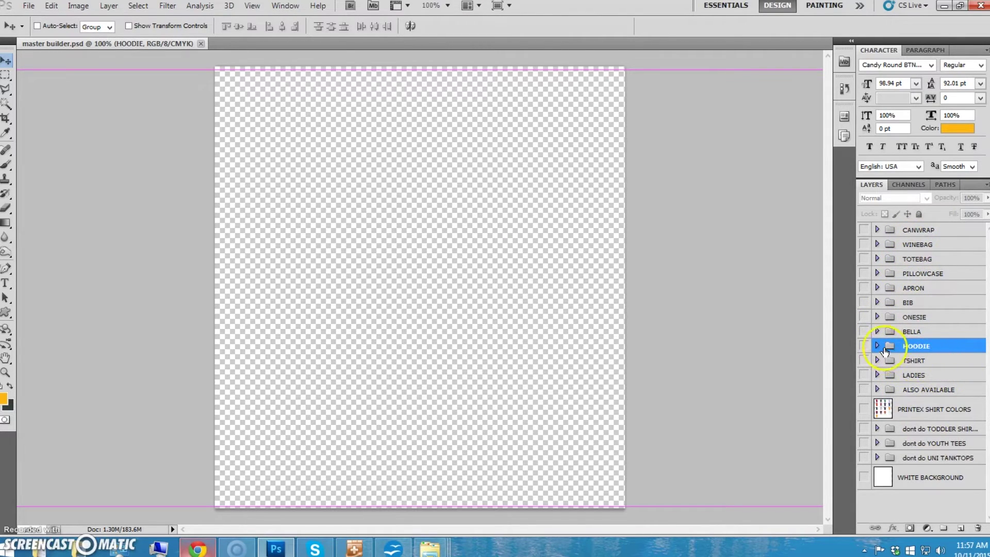
Expand the HOODIE group to list its colour layers, from STE grey to WHT white
left_click(877, 348)
Briefly show, then hide, the HOODIE group, and collapse it
scroll(887, 347, "down", 1)
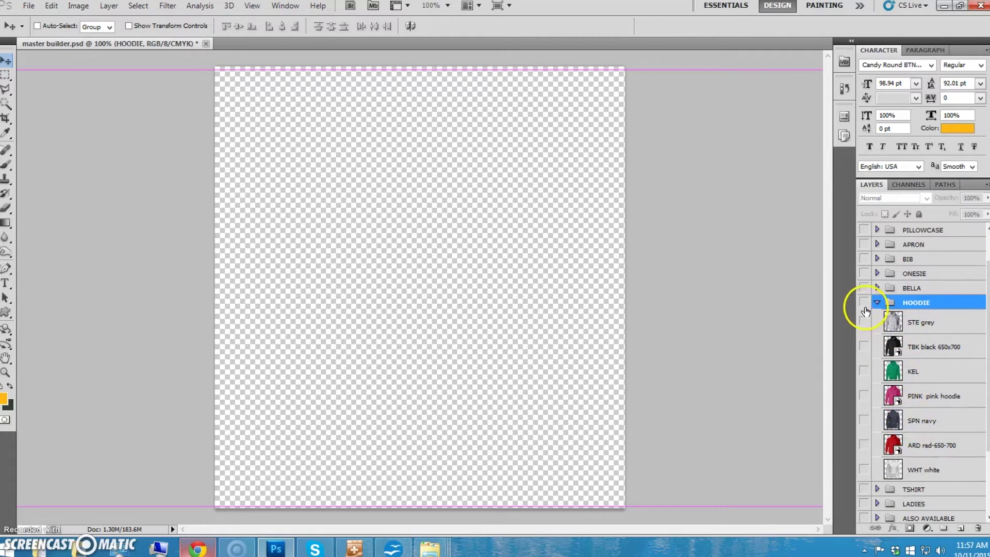
left_click(864, 303)
left_click(864, 303)
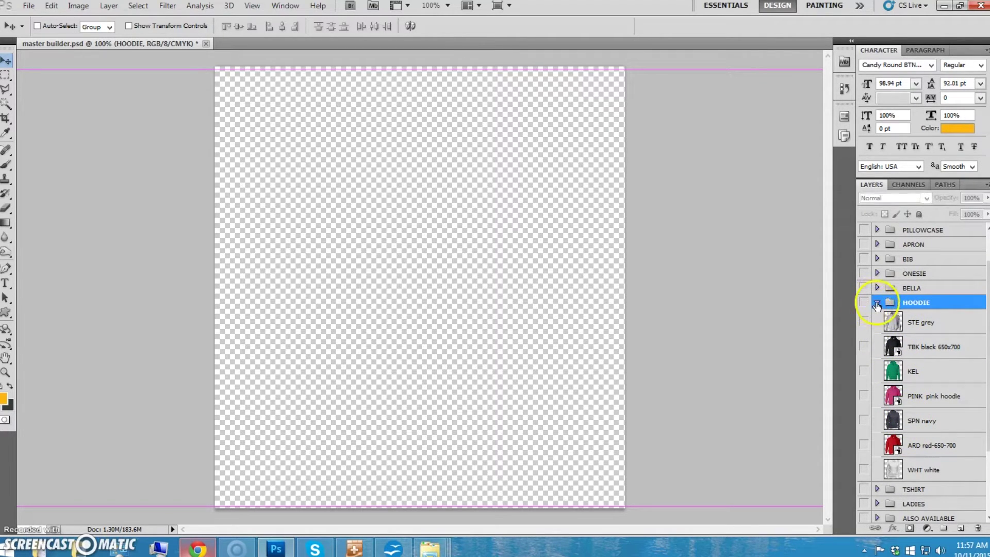
left_click(877, 303)
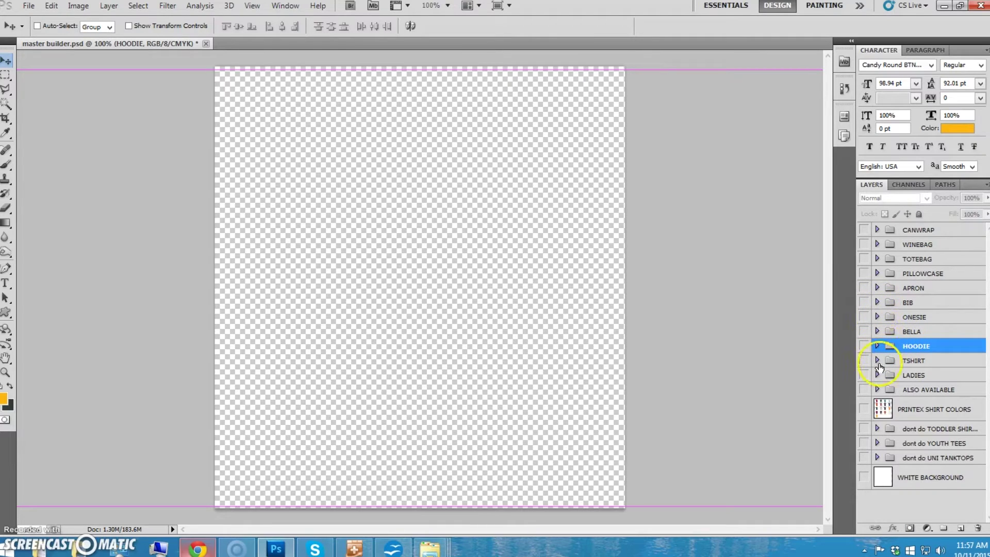
Peek inside the TSHIRT and LADIES groups, then collapse both again
left_click(877, 361)
left_click(877, 361)
left_click(878, 375)
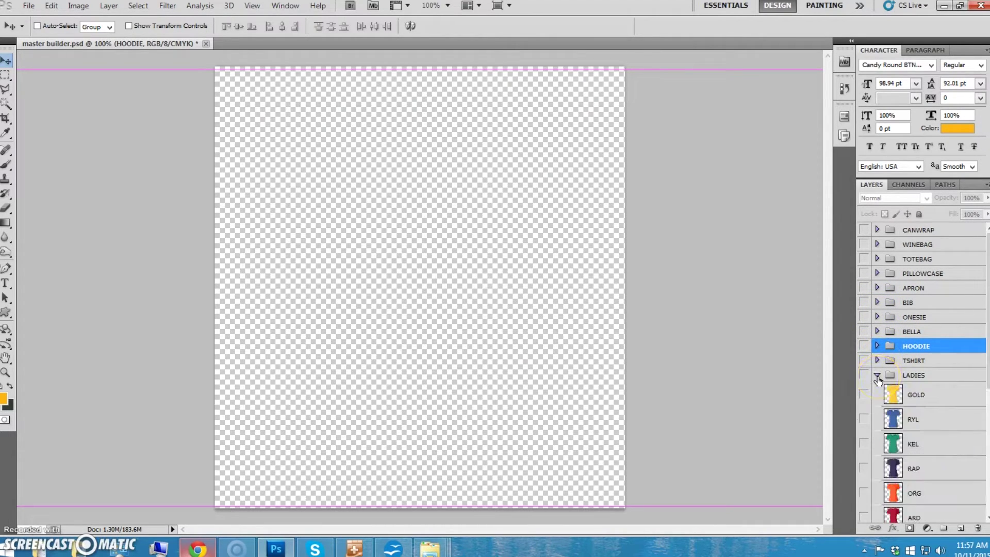
scroll(878, 379, "down", 2)
scroll(878, 380, "up", 2)
left_click(876, 377)
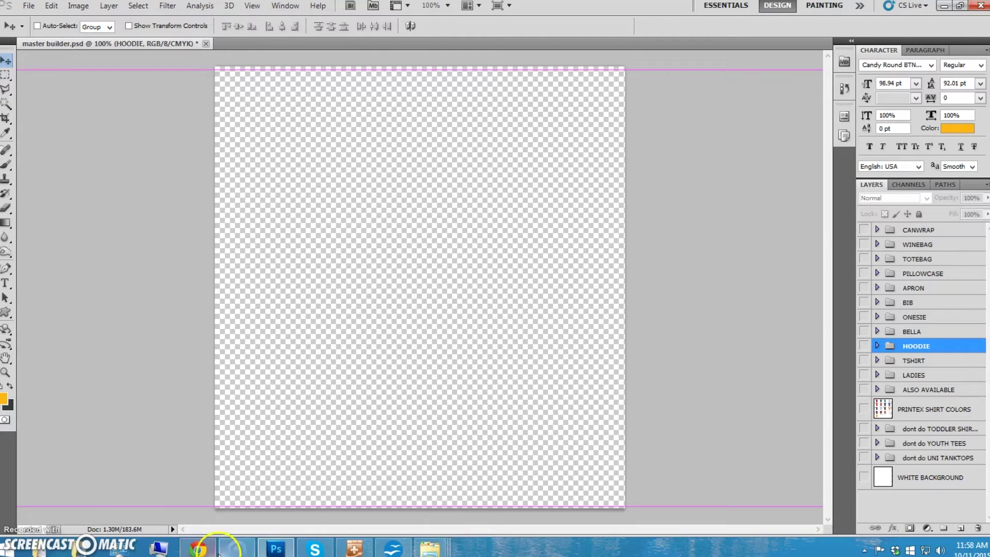
Switch to the Chrome window showing the NFL team colour codes page
left_click(217, 550)
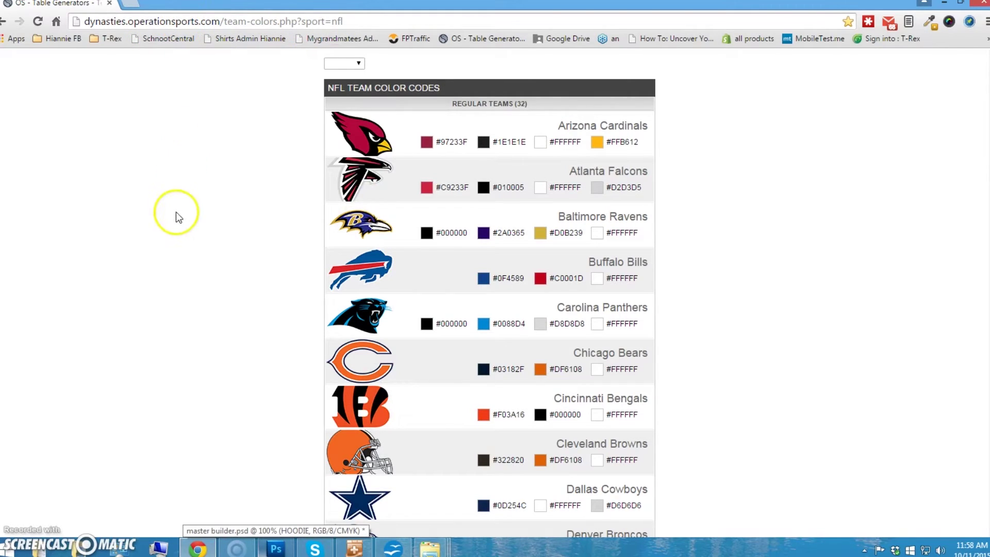
Browse the NFL team colour codes for all 32 teams, then open the sports list
scroll(701, 212, "down", 6)
scroll(700, 208, "up", 5)
scroll(701, 209, "down", 2)
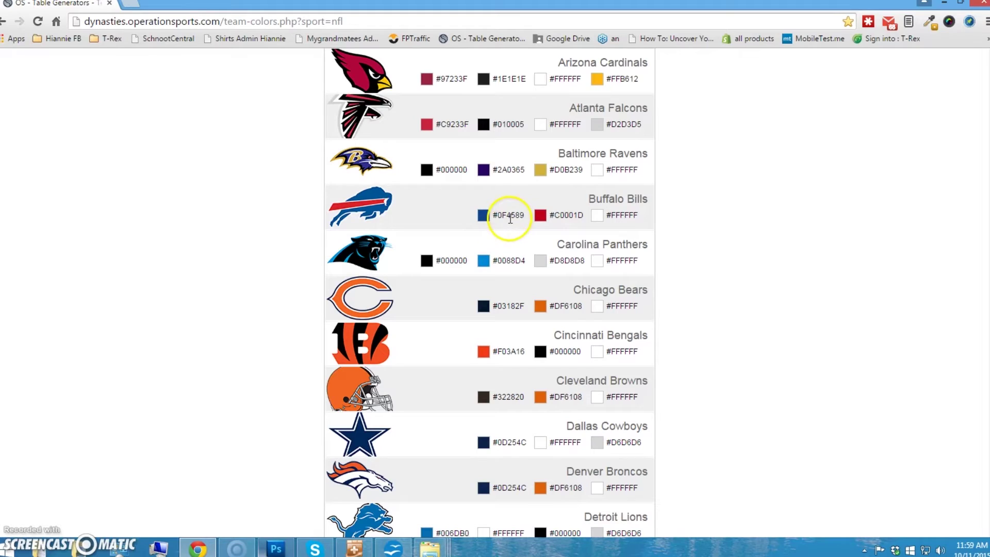
scroll(731, 241, "up", 2)
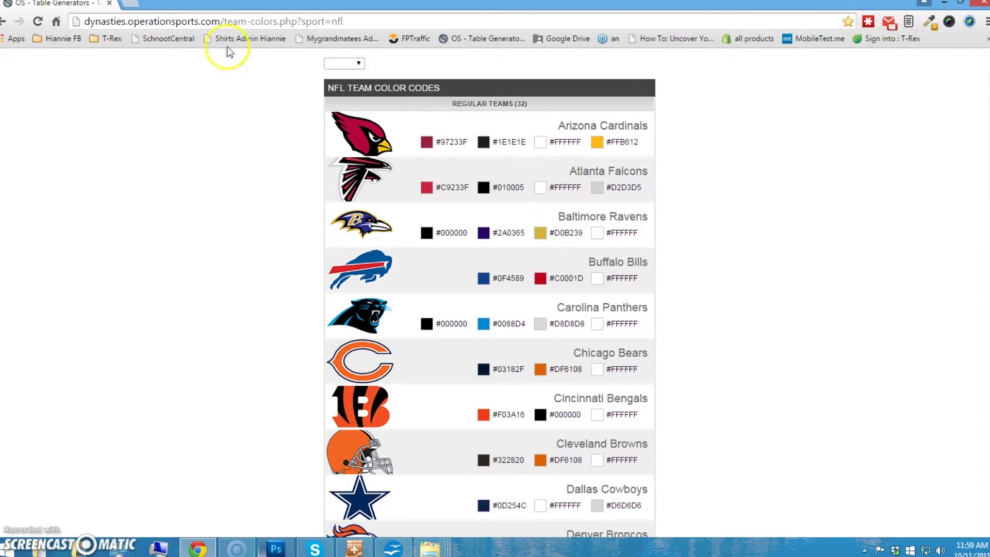
left_click(361, 65)
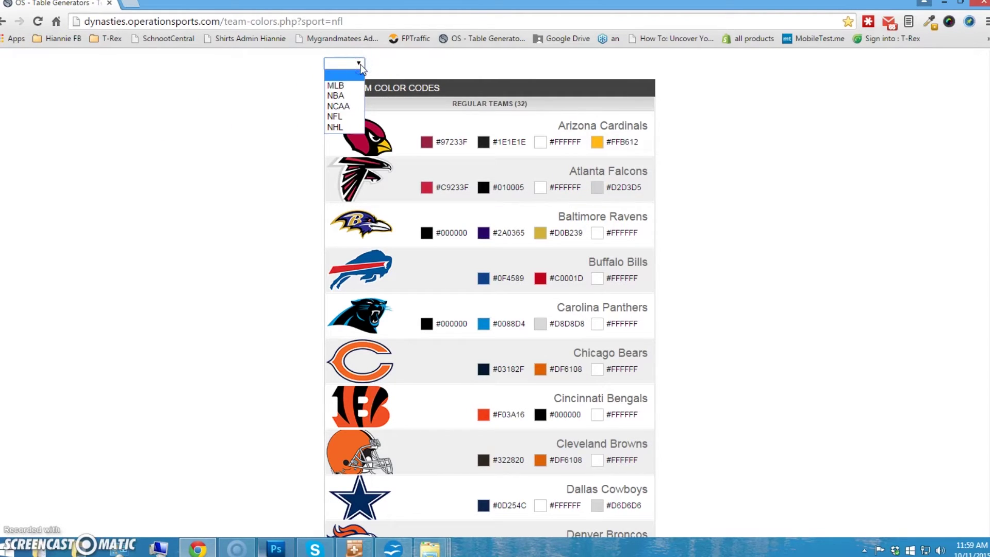
left_click(346, 107)
left_click(346, 129)
left_click(359, 78)
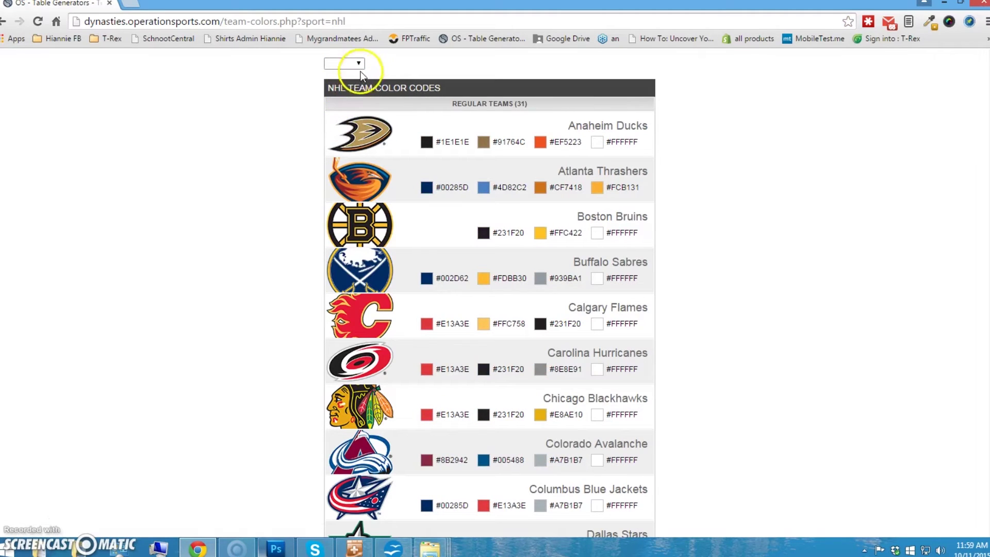
scroll(391, 266, "down", 6)
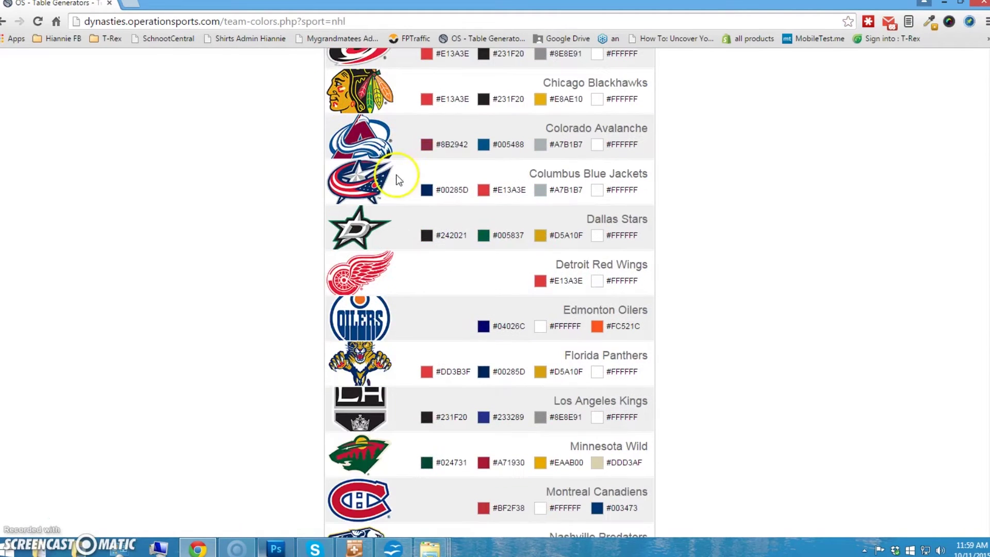
scroll(399, 308, "down", 8)
scroll(397, 320, "up", 14)
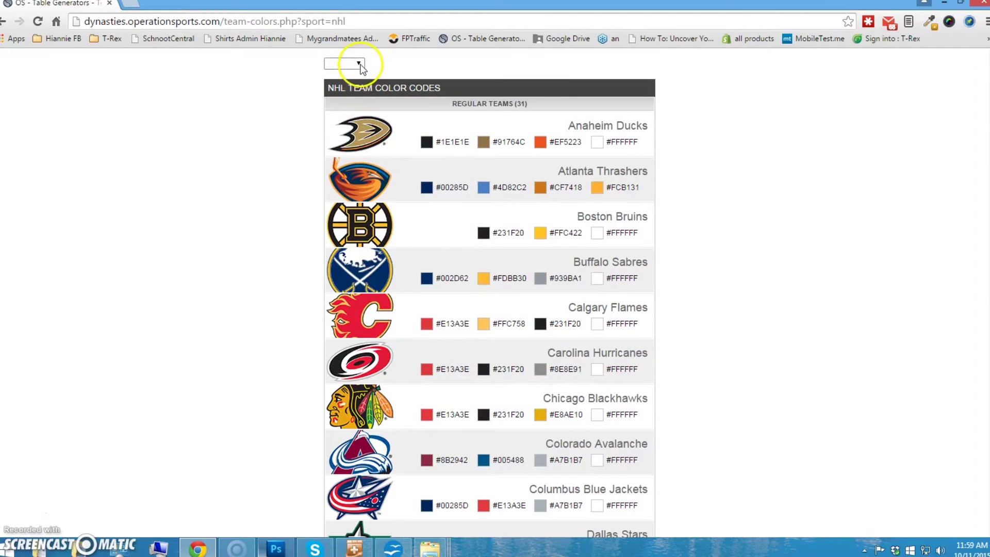
left_click(361, 65)
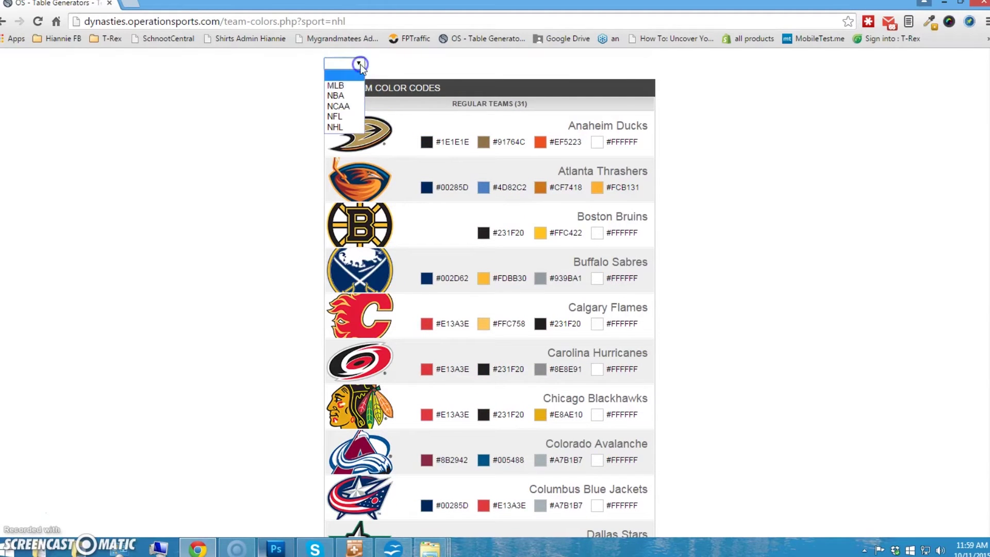
left_click(342, 118)
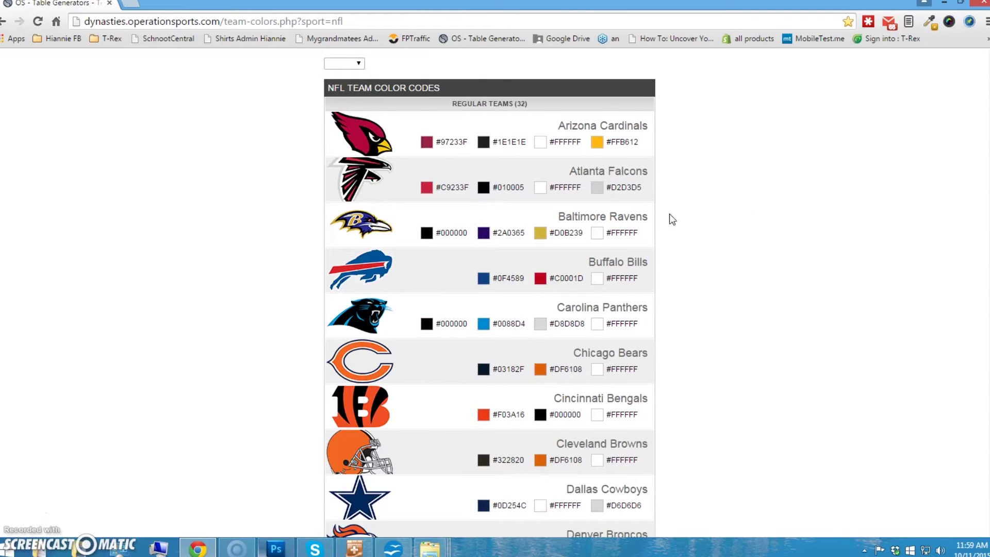
scroll(670, 220, "down", 6)
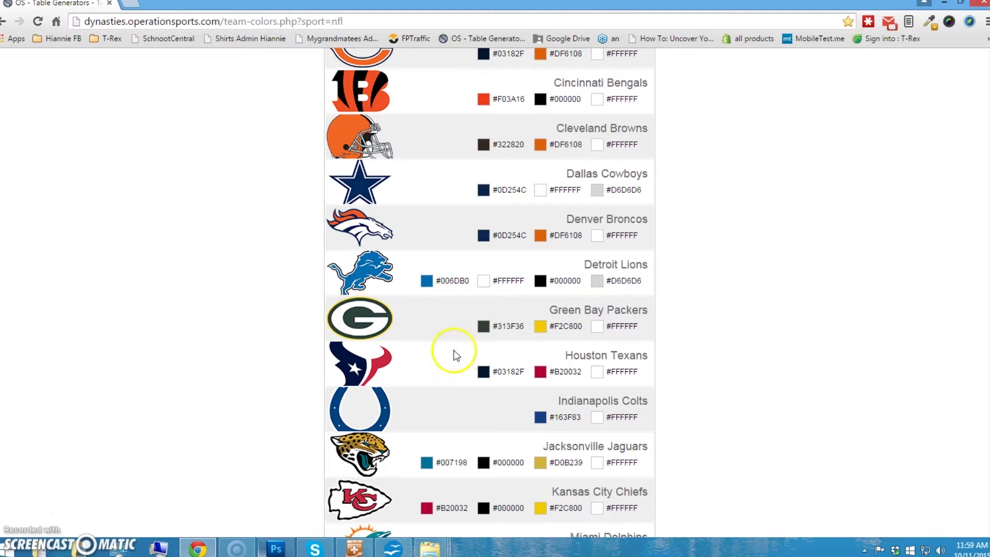
Select the Green Bay Packers codes 313F36 and F2C800, then return to master builder.psd
double_click(507, 327)
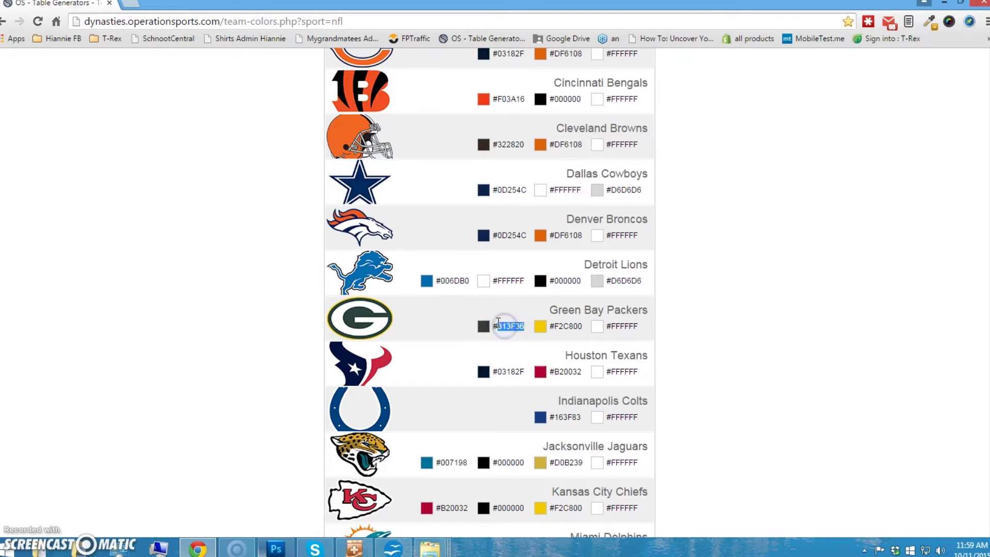
double_click(566, 326)
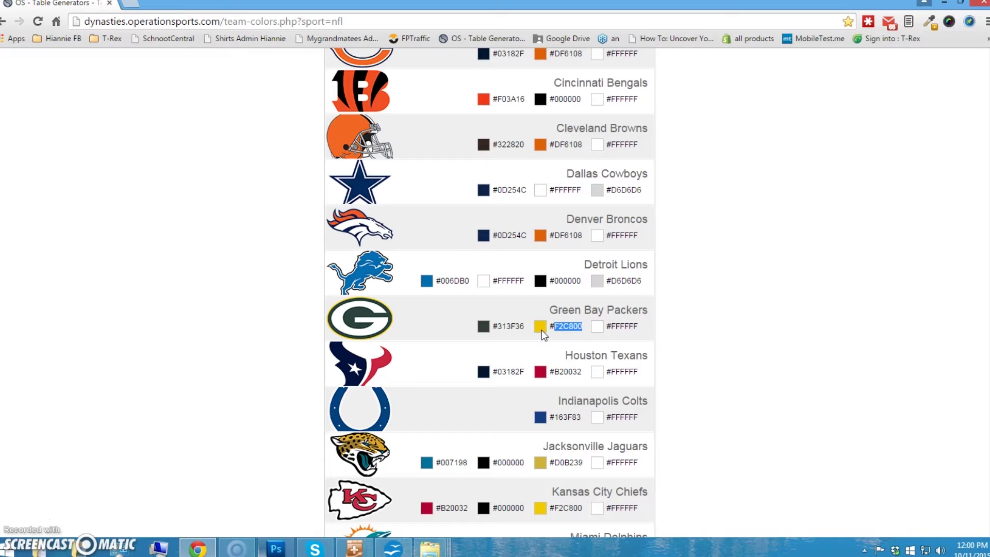
left_click(275, 547)
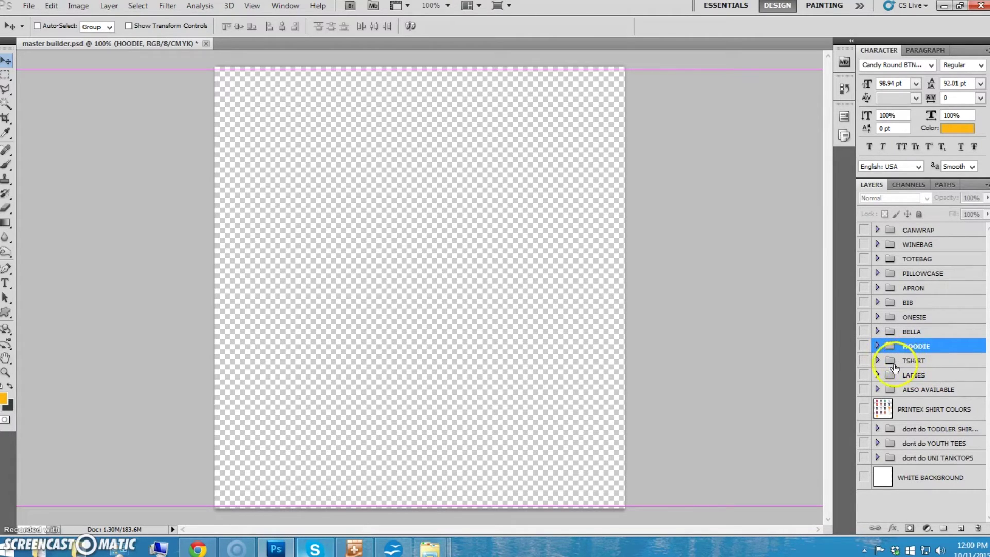
Expand TSHIRT, preview the green KEL and WHT white tees, then hide both layers
left_click(878, 362)
scroll(944, 388, "down", 2)
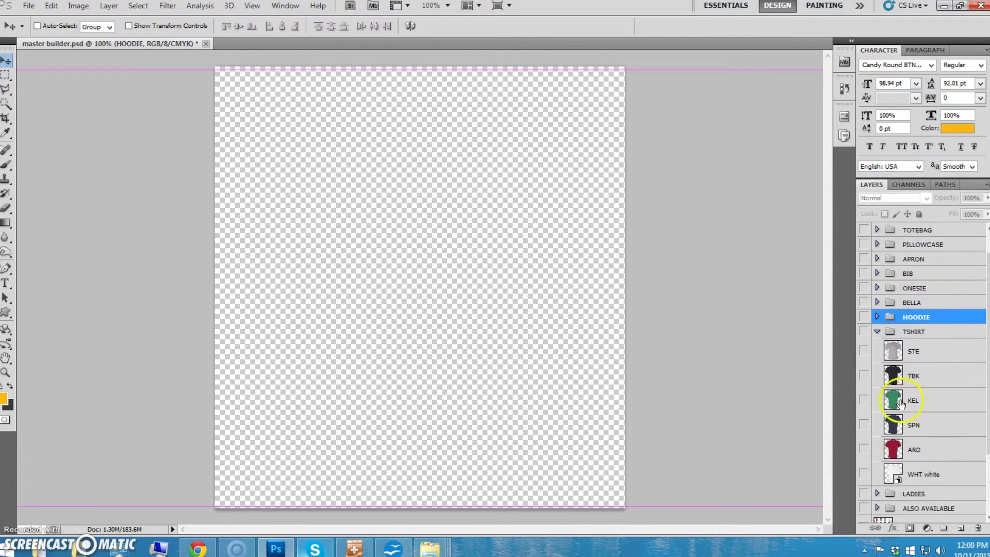
left_click(865, 401)
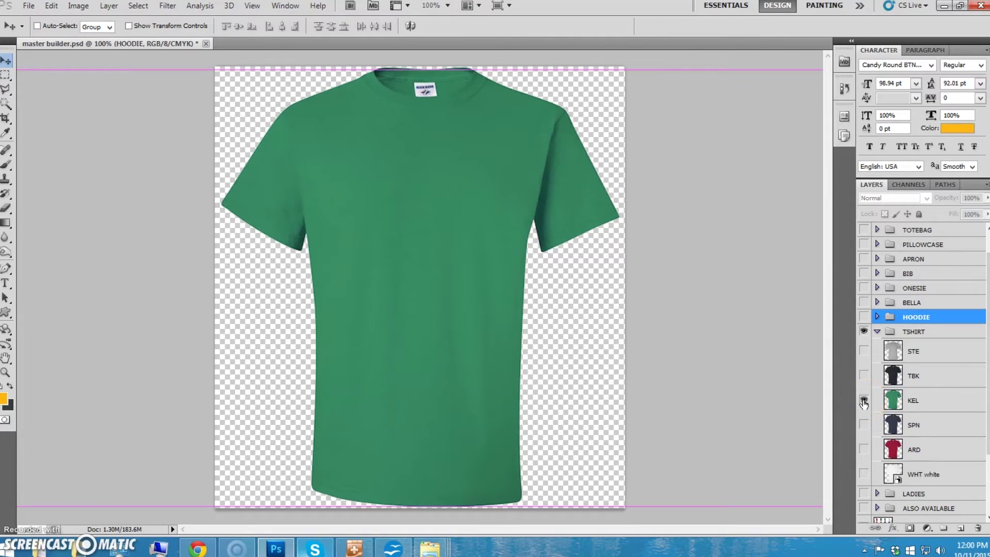
left_click(426, 223)
scroll(929, 386, "down", 1)
left_click(864, 459)
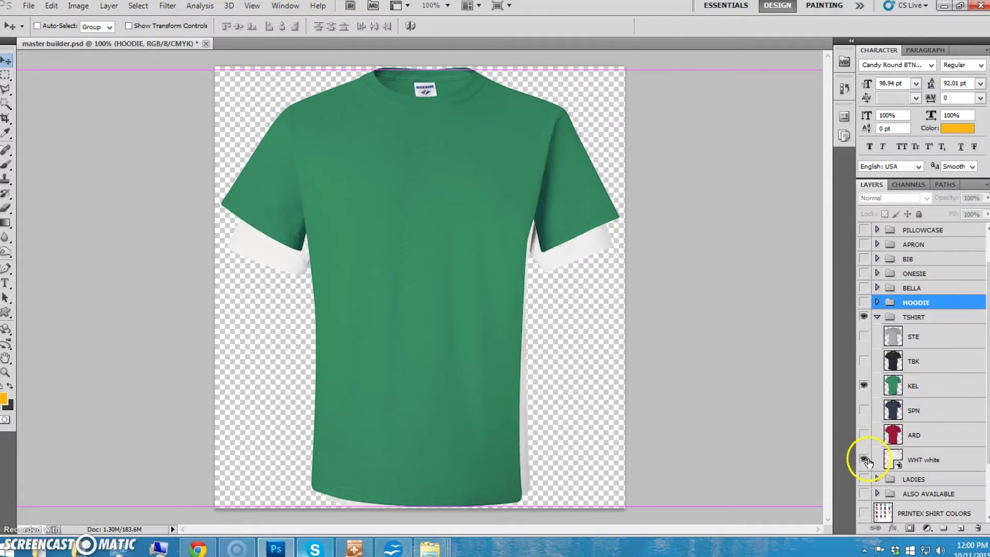
left_click_drag(864, 386, 867, 447)
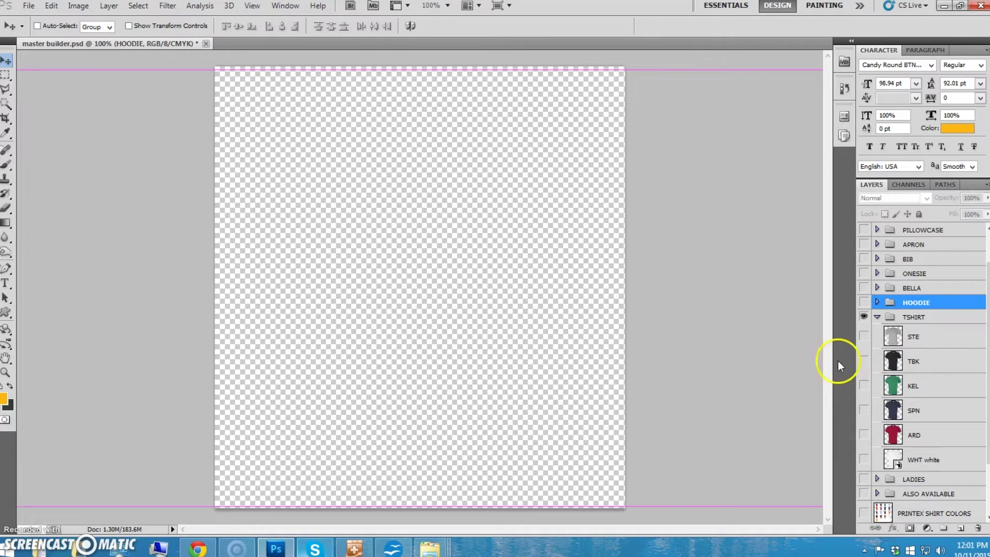
Hide and collapse TSHIRT, expand LADIES, and turn on the green KEL shirt
left_click(864, 316)
left_click(877, 317)
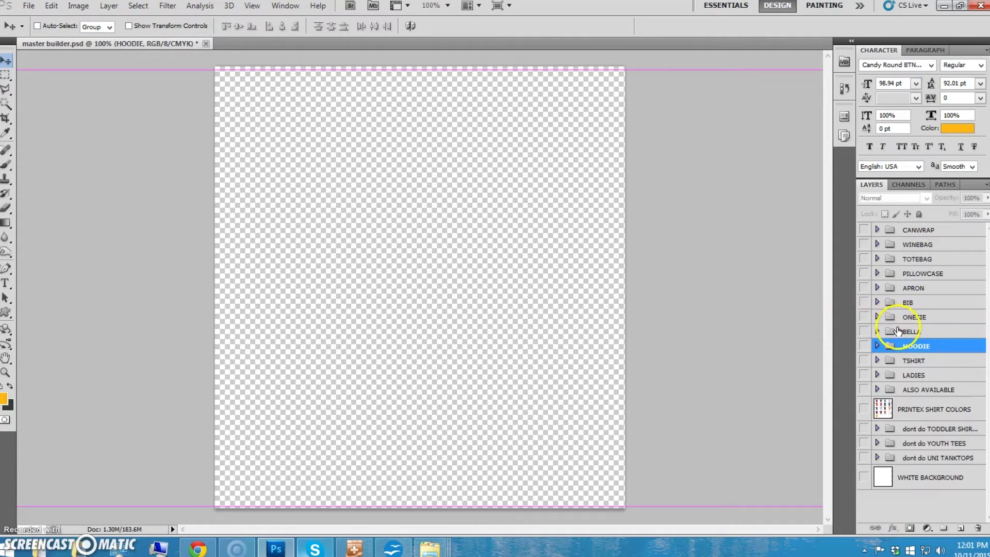
left_click(864, 375)
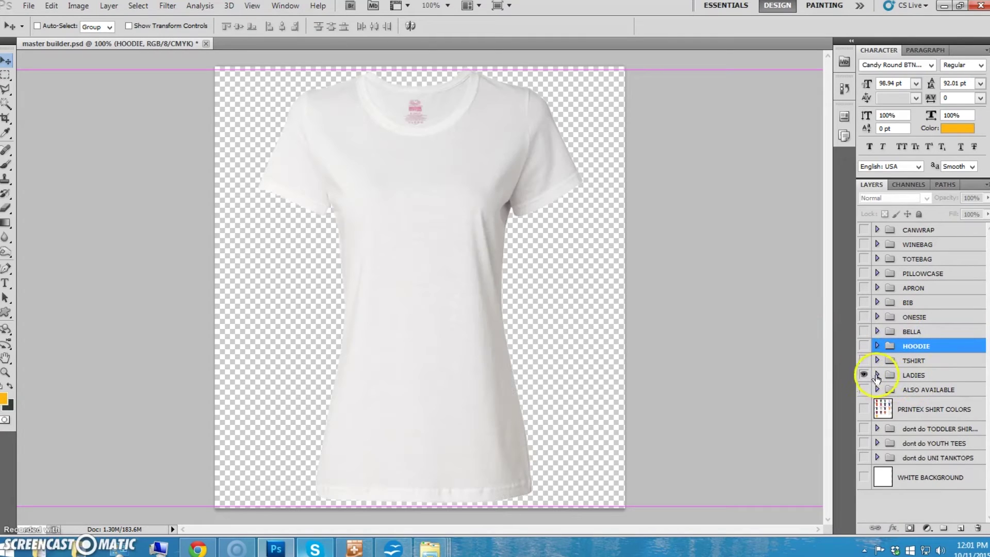
left_click(877, 375)
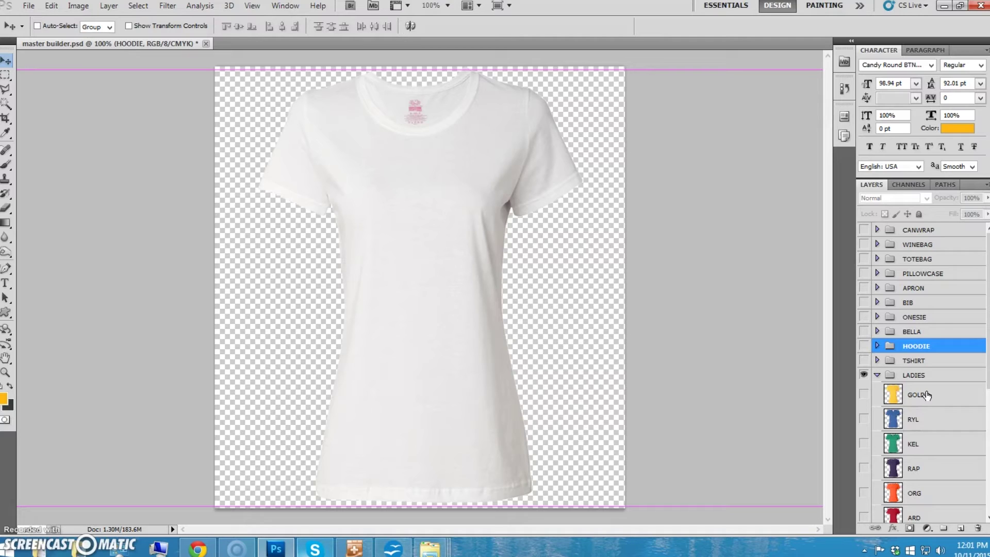
scroll(936, 401, "down", 1)
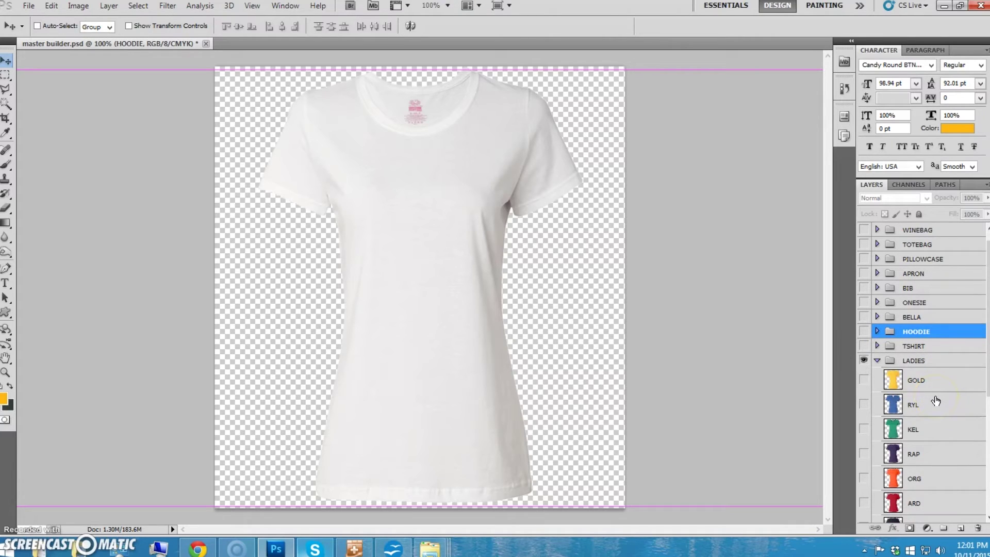
left_click(864, 431)
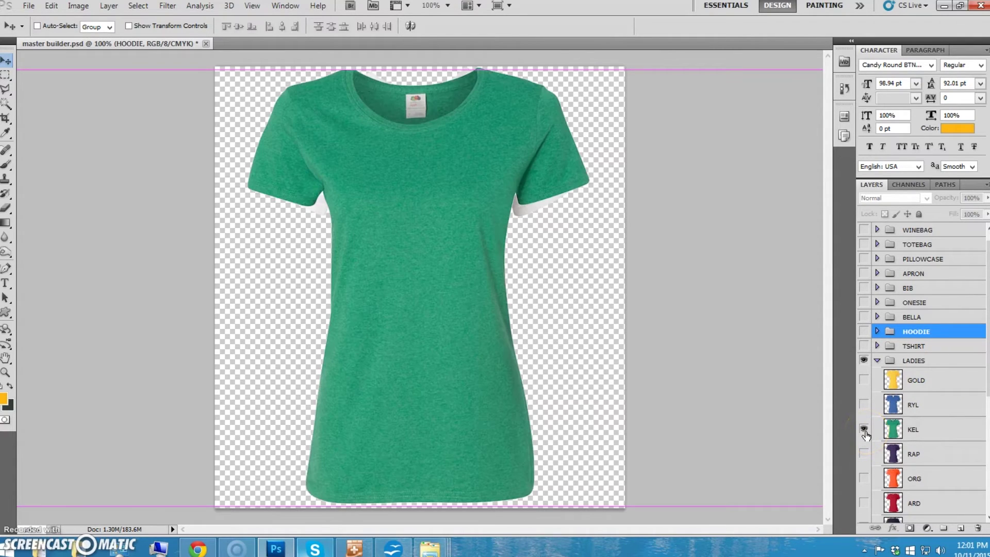
Preview the gold ladies' shirt over the green one, then hide it again
left_click(864, 380)
scroll(903, 407, "down", 4)
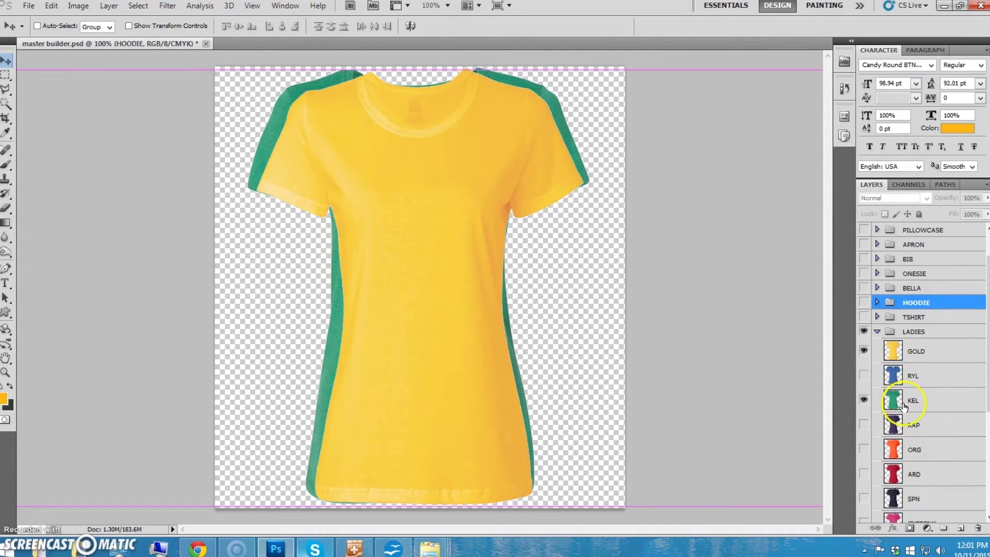
scroll(906, 407, "down", 2)
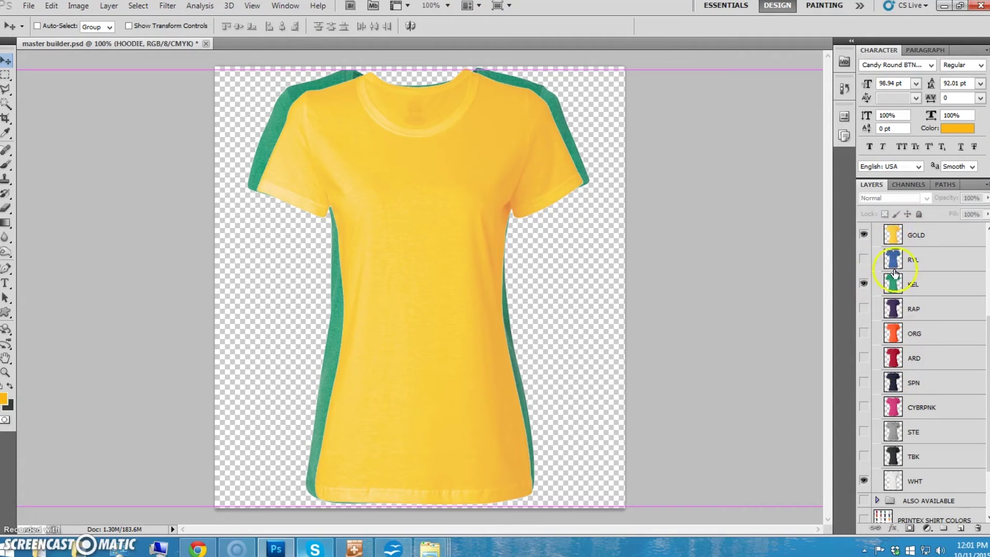
scroll(927, 352, "up", 1)
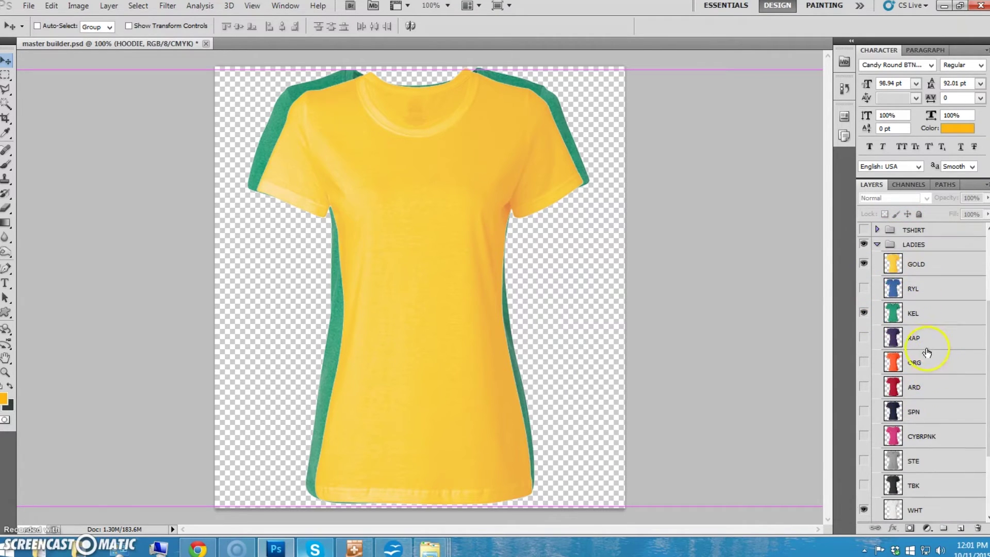
scroll(927, 352, "up", 1)
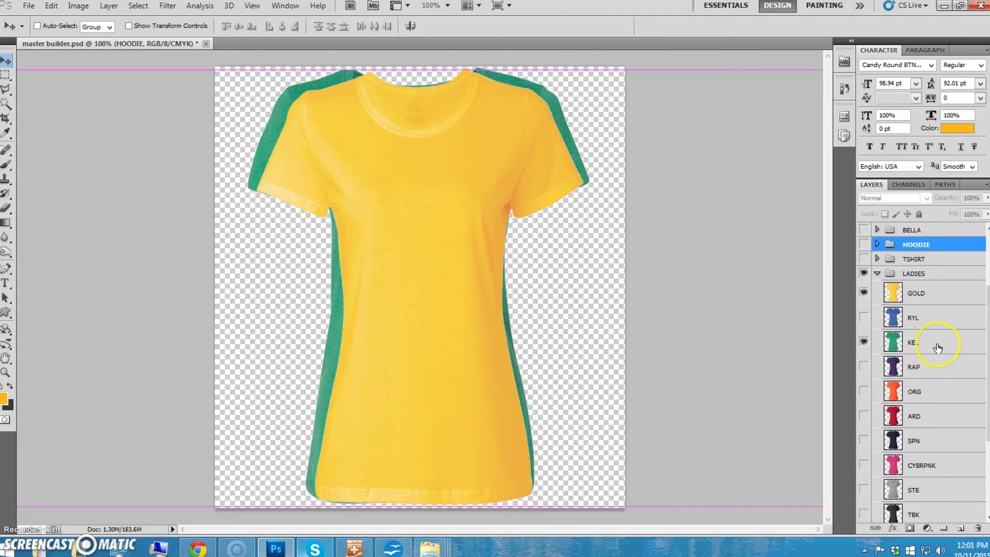
left_click(931, 356)
left_click(864, 294)
Select the WHT ladies' layer and keep the white shirt hidden
scroll(939, 327, "down", 1)
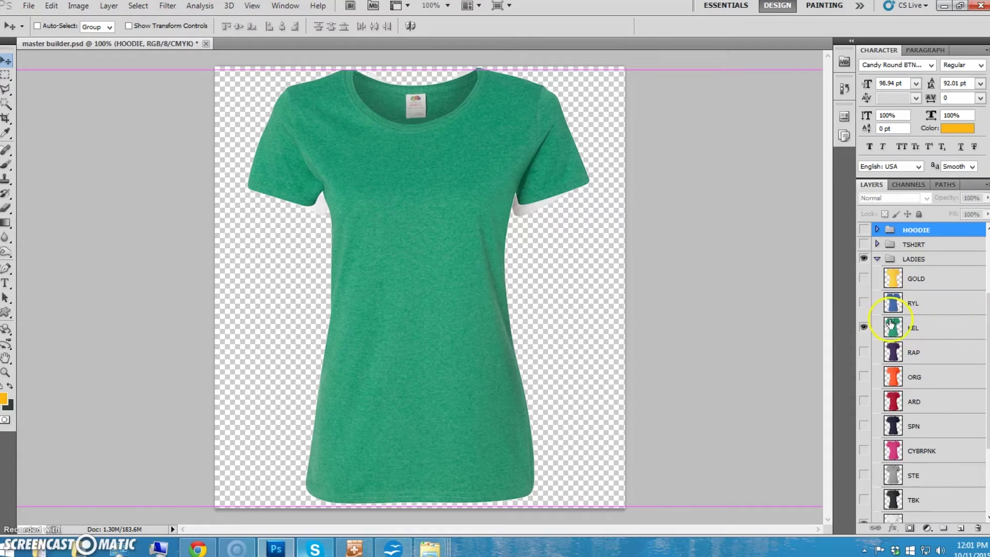
scroll(894, 326, "down", 5)
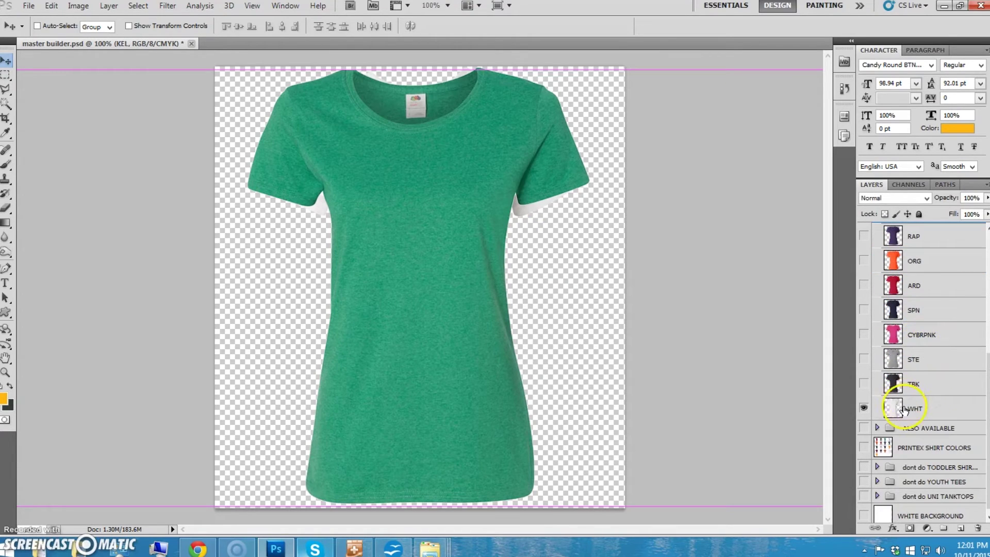
left_click(904, 409)
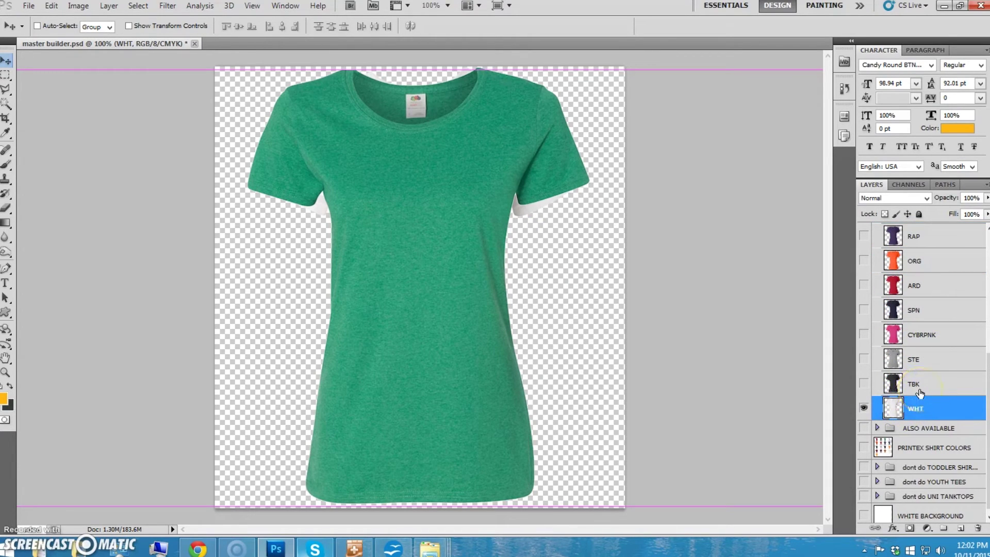
left_click(864, 408)
left_click(860, 408)
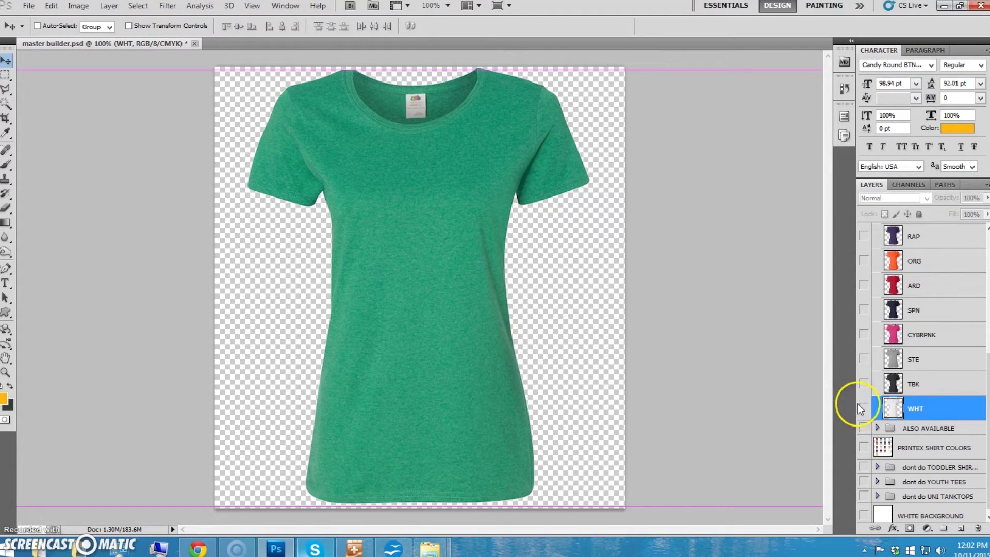
left_click(913, 408)
scroll(913, 408, "up", 3)
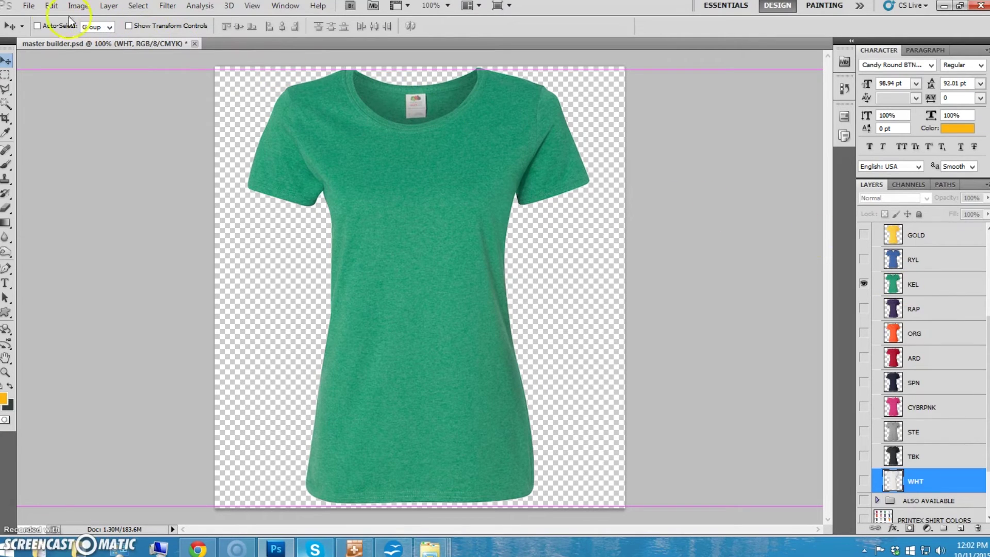
Open b.png from Desktop > Green Bay - Finished > 3
left_click(30, 6)
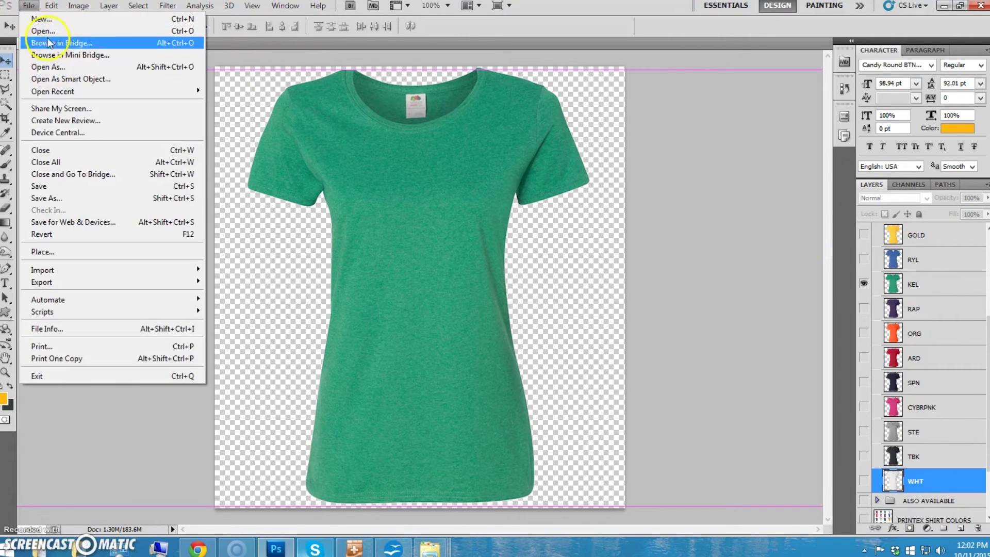
left_click(44, 31)
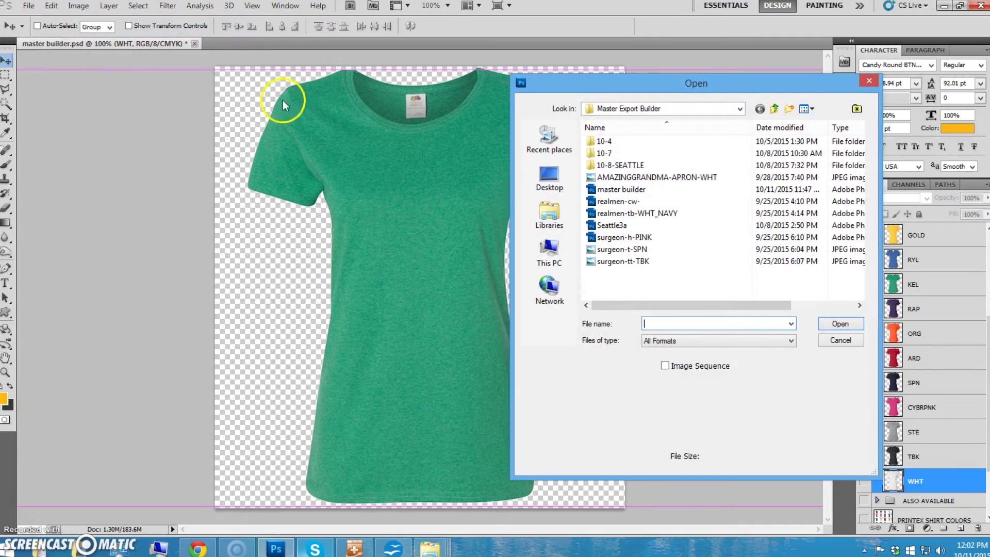
left_click(551, 180)
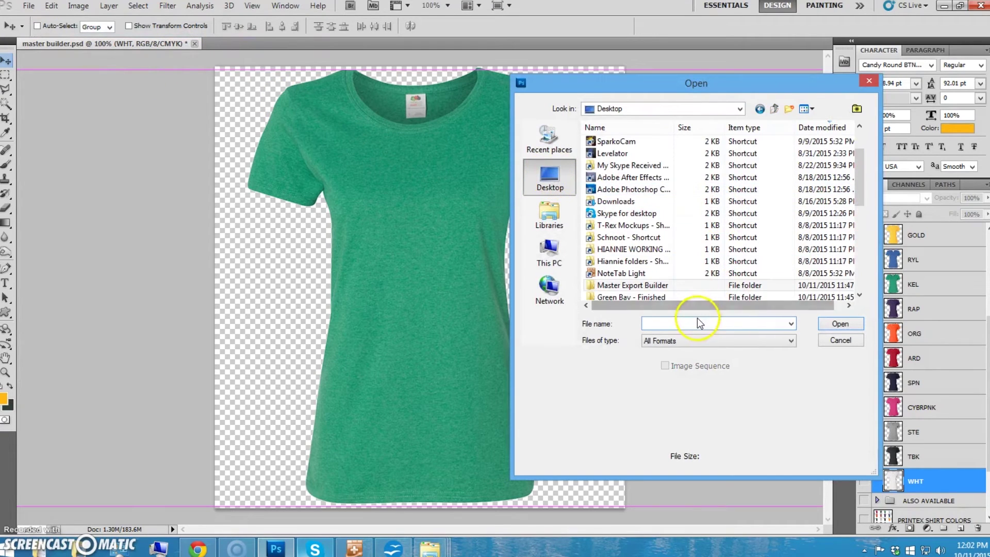
double_click(630, 298)
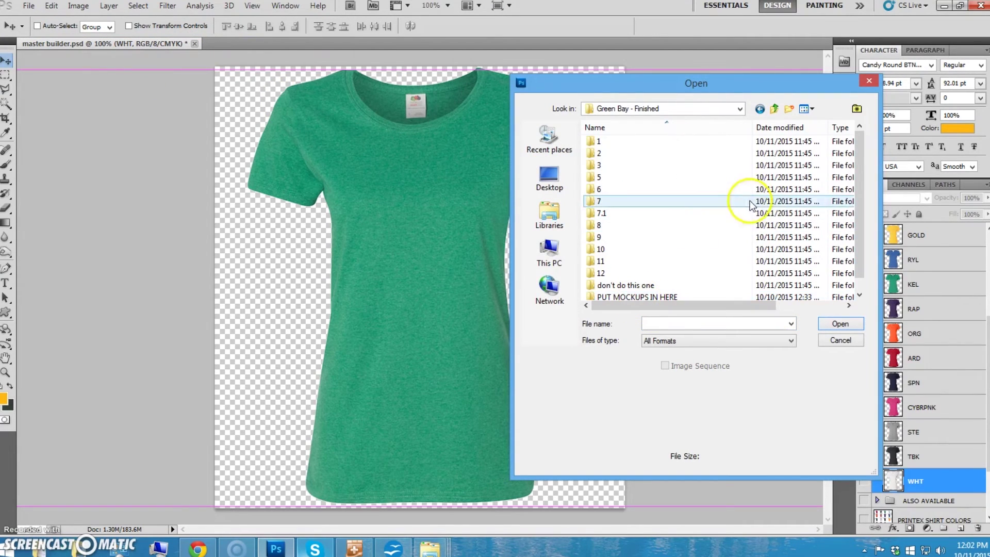
left_click(598, 141)
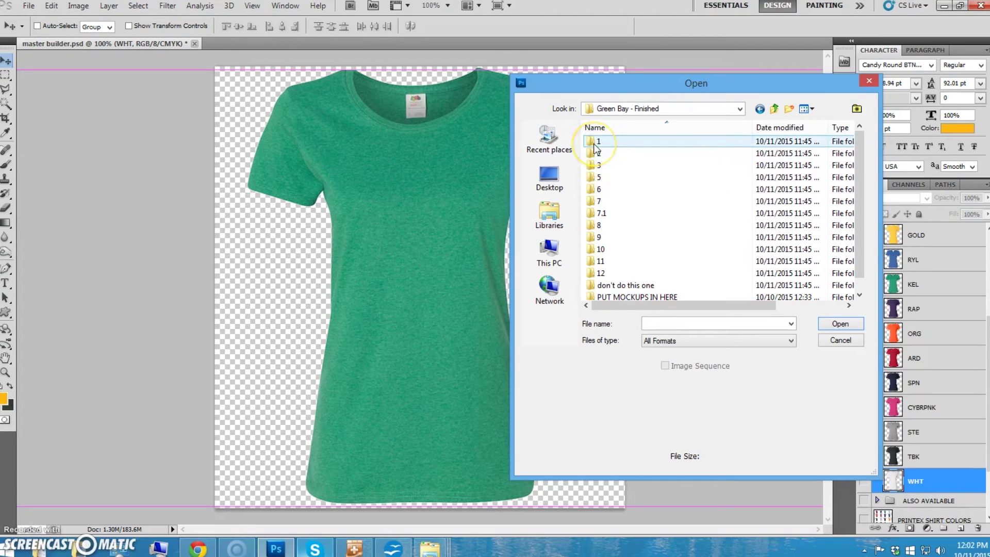
double_click(599, 166)
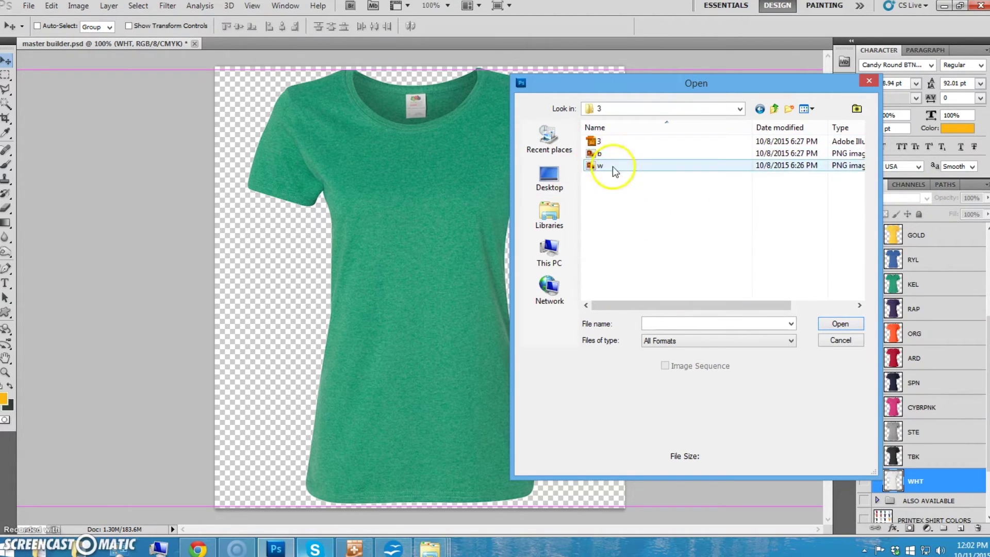
left_click(601, 157)
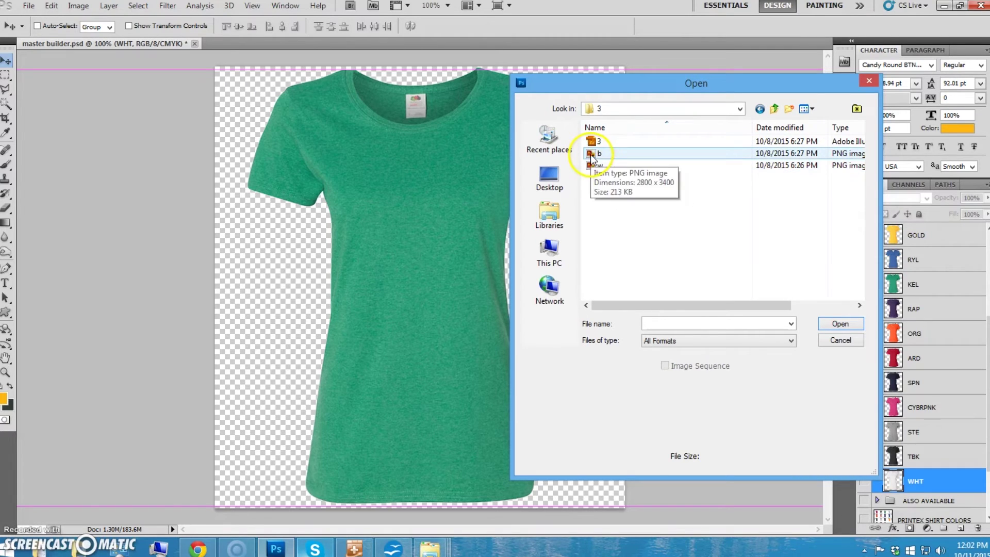
left_click(592, 155)
double_click(592, 156)
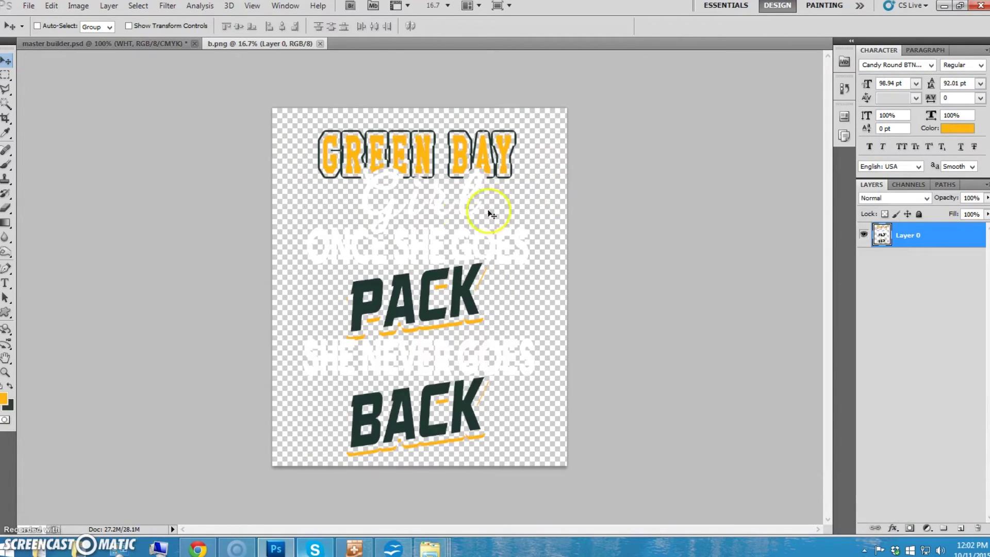
Copy the whole b.png design into master builder as Layer 1, moved to the top of the stack
key("ctrl+a")
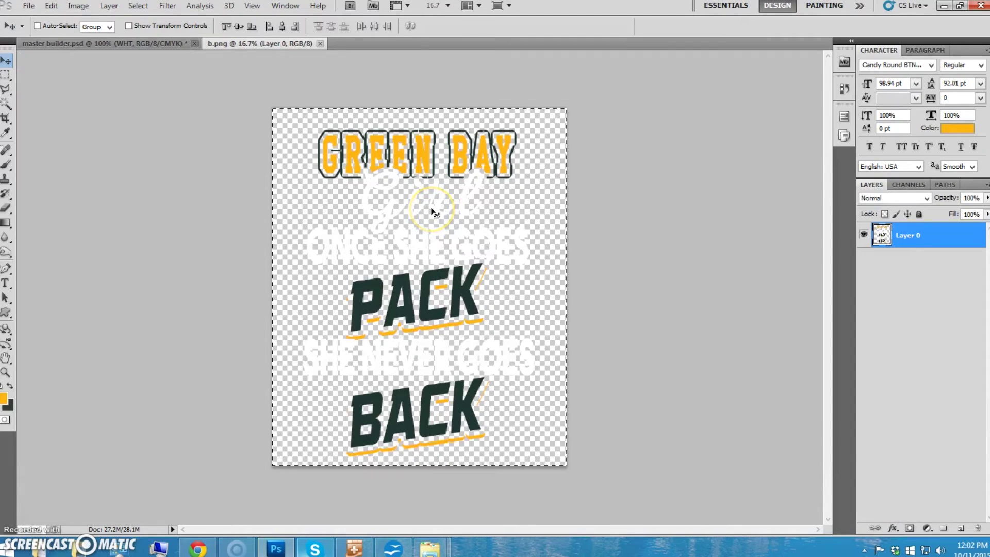
left_click(138, 43)
key("ctrl+v")
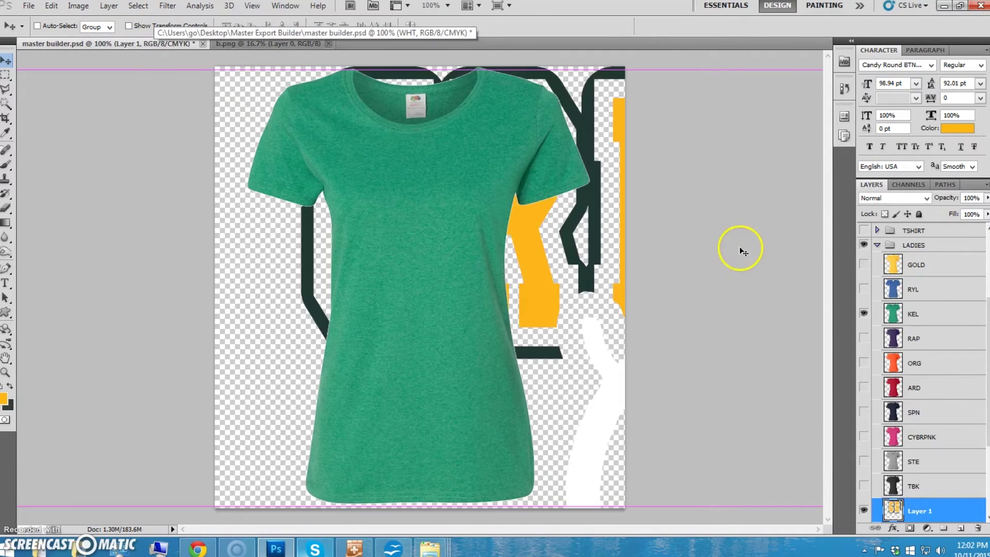
left_click_drag(923, 510, 921, 228)
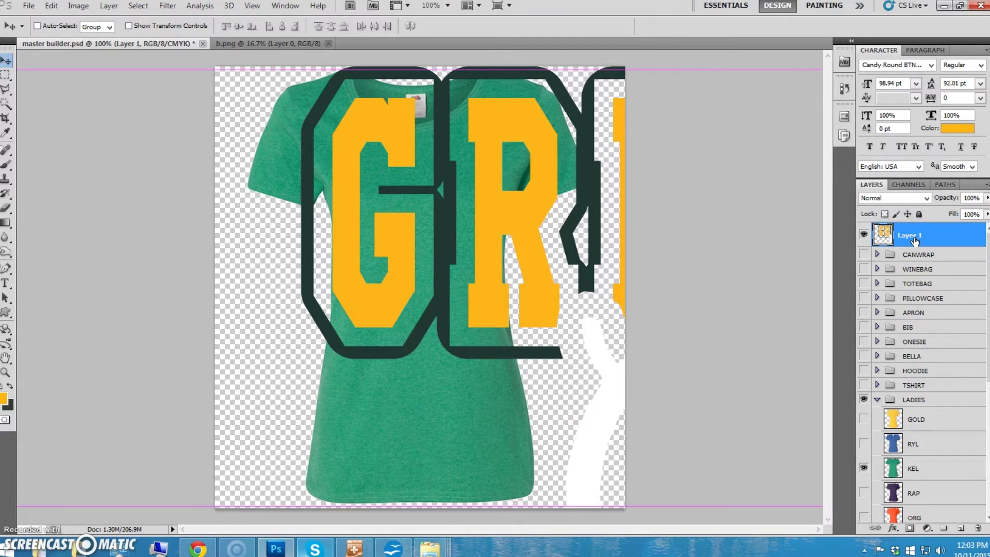
key("ctrl+t")
Scale the Green Bay design to 10.72% and centre it on the green ladies' tee's chest
key("ctrl+minus")
key("ctrl+minus")
key("ctrl+minus")
key("ctrl+minus")
key("ctrl+minus")
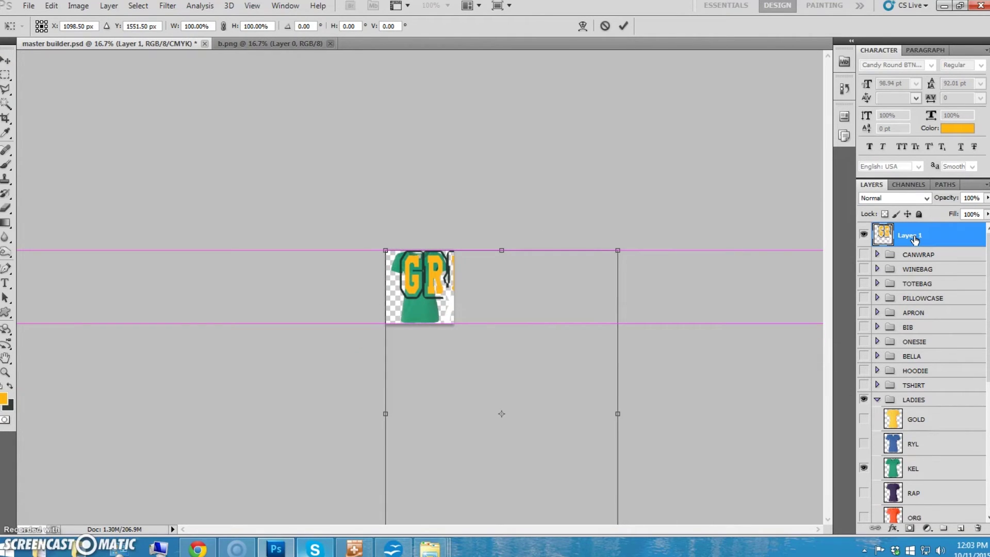
key("ctrl+minus")
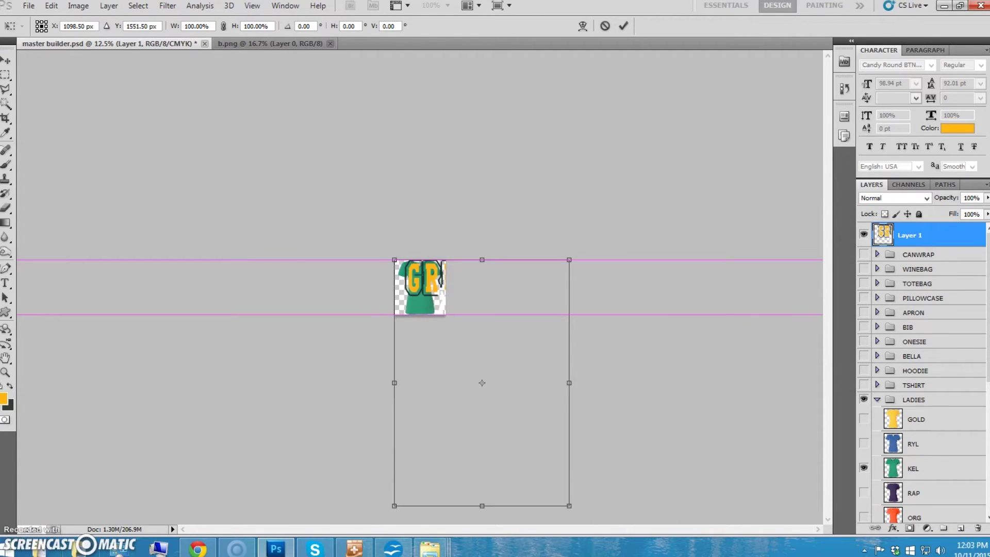
left_click_drag(569, 506, 421, 280)
key("ctrl+plus")
key("ctrl+plus")
key("ctrl+plus")
key("ctrl+plus")
key("ctrl+plus")
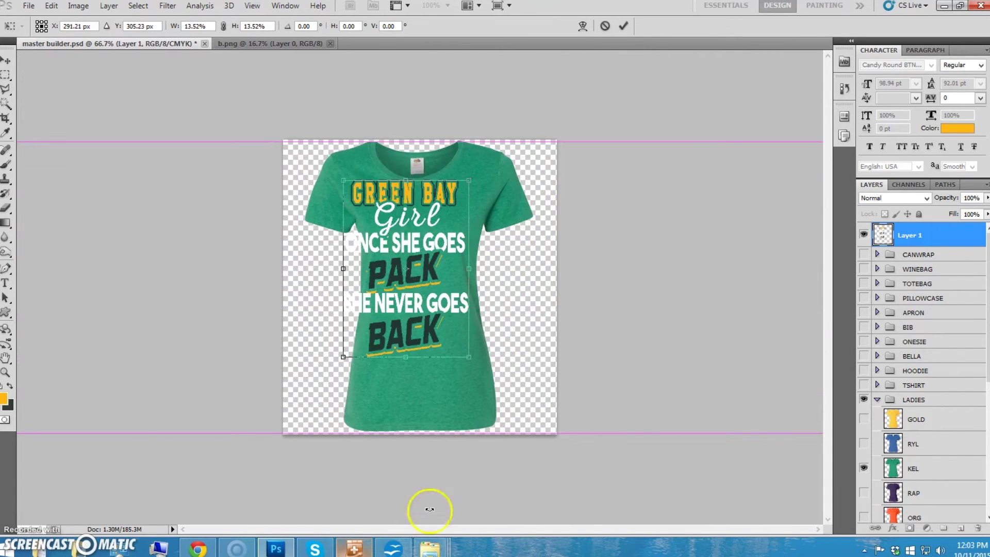
left_click_drag(466, 353, 443, 320)
mouse_move(396, 286)
left_mouse_down()
mouse_move(419, 302)
mouse_move(412, 295)
left_mouse_up()
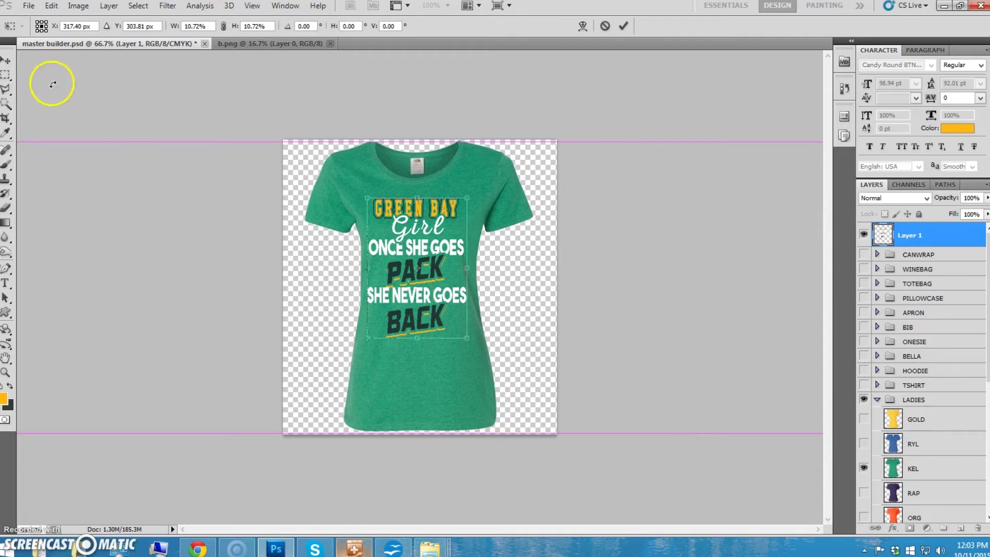
left_click(6, 60)
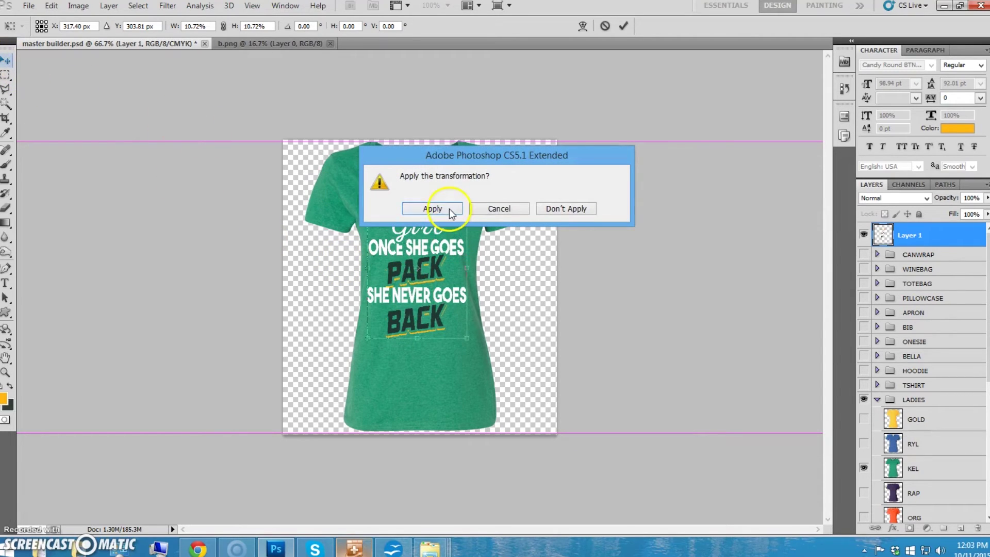
left_click(449, 209)
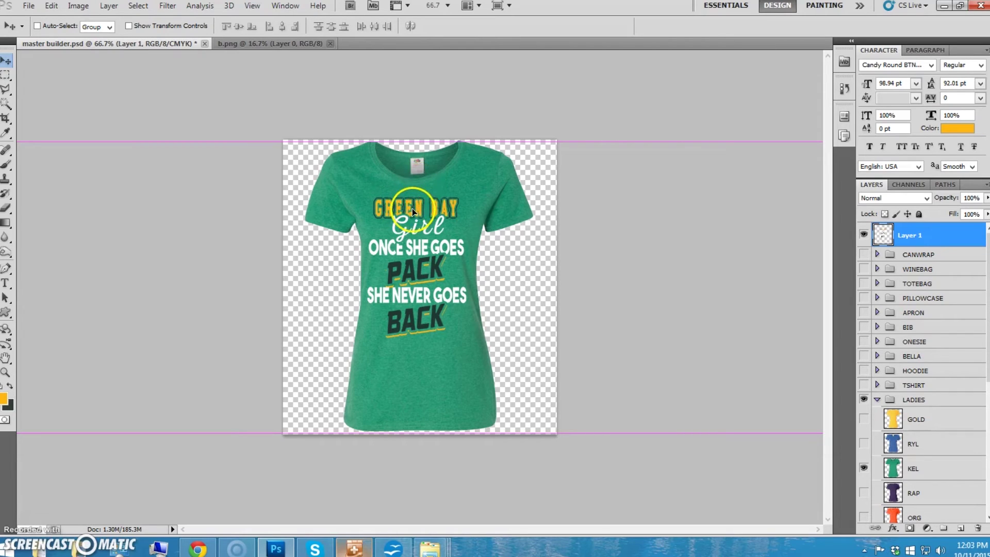
Move the Green Bay Girl design down onto the green ladies' tee's chest
mouse_move(413, 208)
left_mouse_down()
mouse_move(416, 246)
mouse_move(414, 196)
mouse_move(412, 205)
left_mouse_up()
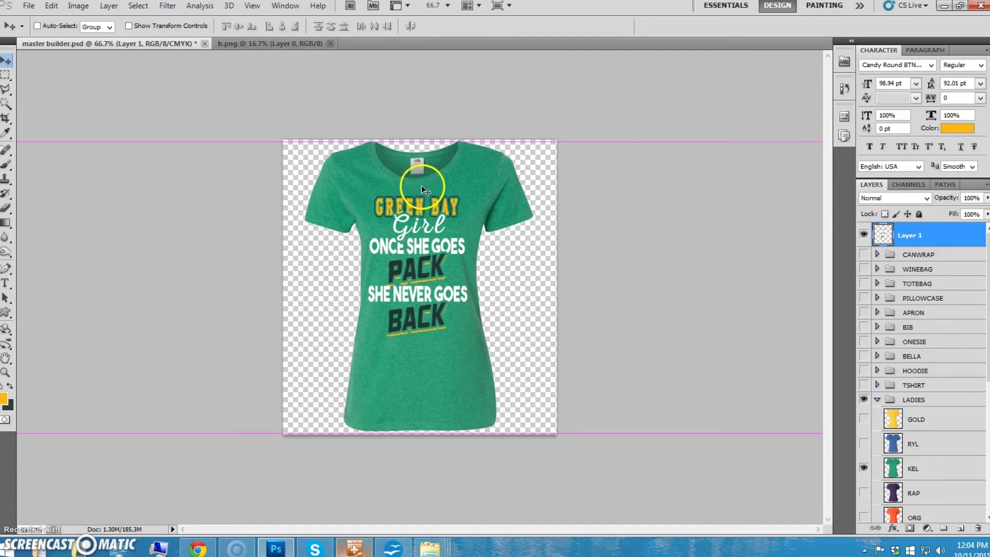
left_click_drag(410, 206, 412, 209)
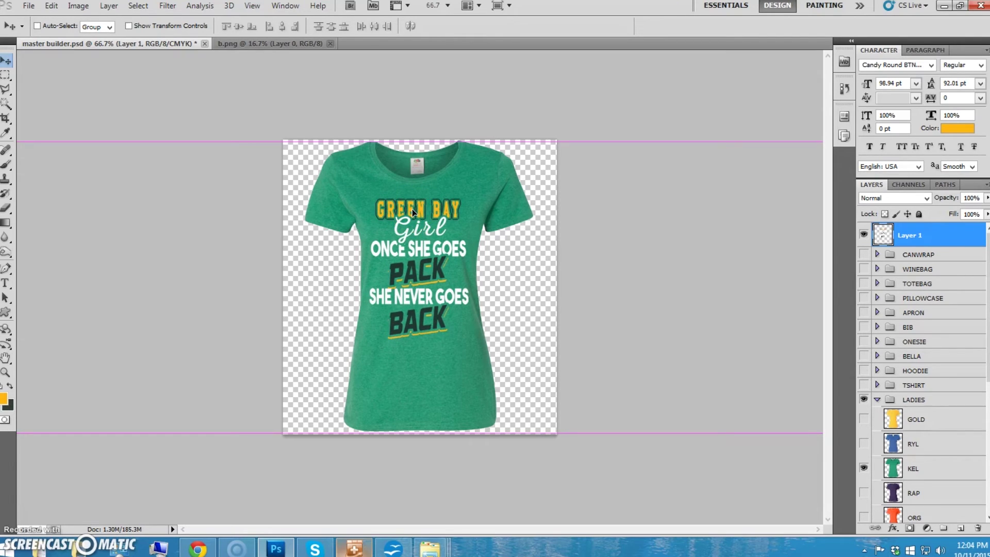
left_click(436, 233)
Scale the design to 94.58%, apply it, and nudge it into its final position
key("ctrl+t")
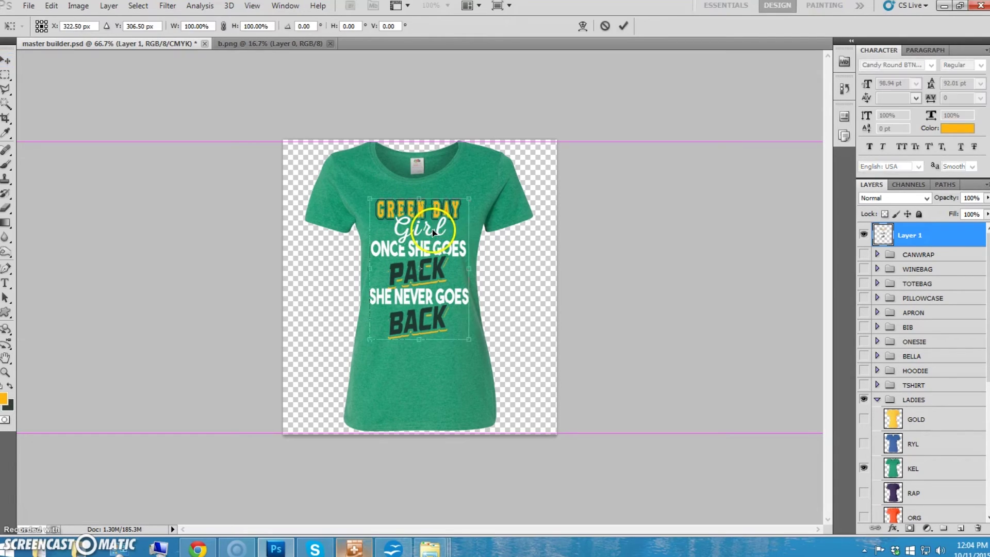
left_click_drag(467, 339, 460, 332)
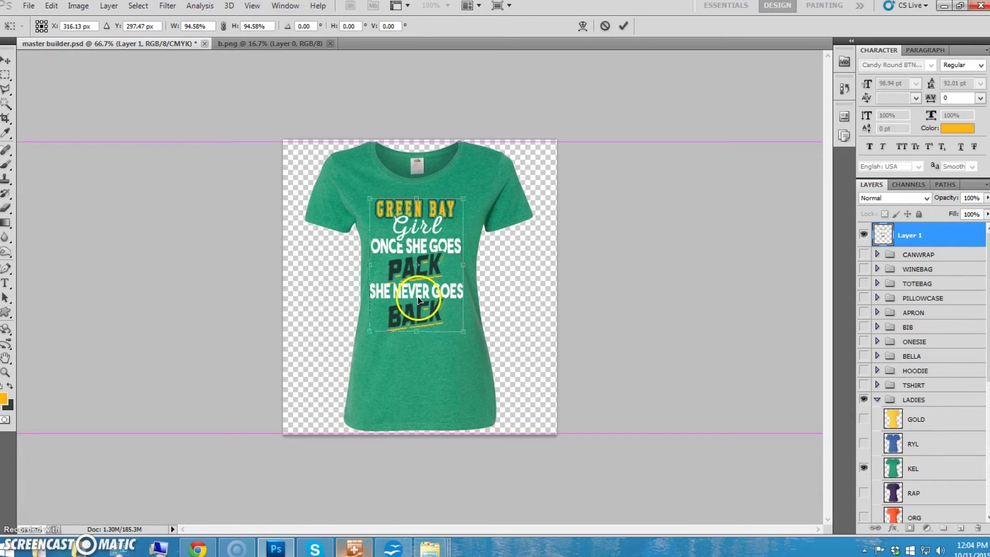
left_click(5, 59)
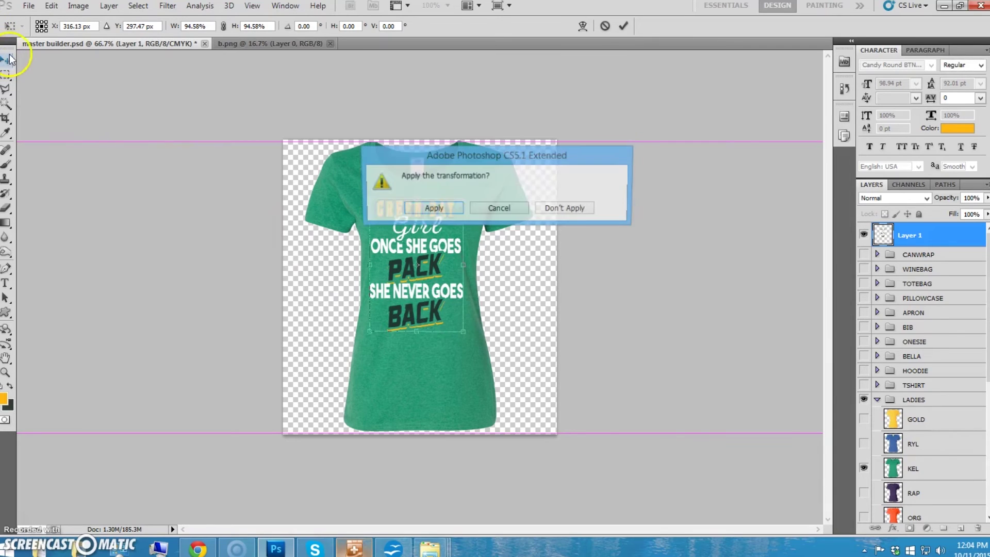
left_click(434, 209)
left_click_drag(416, 249, 417, 251)
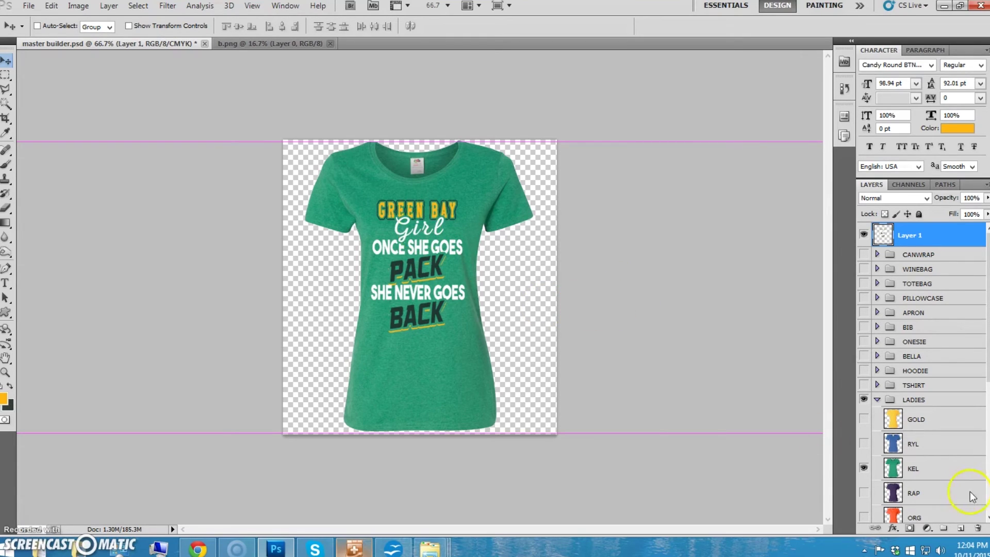
Compare the green KEL and blue RYL ladies' tees, leaving both hidden
scroll(863, 471, "down", 3)
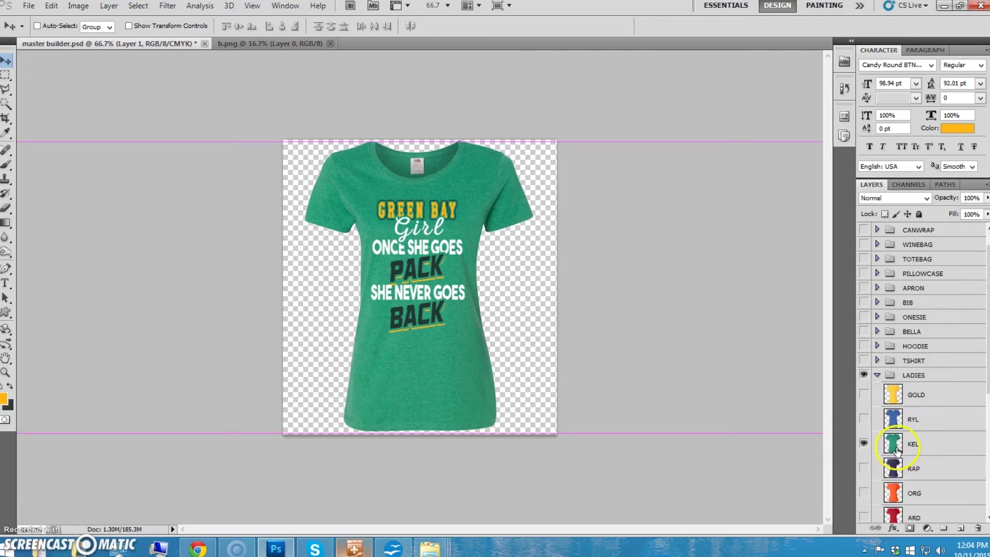
left_click(864, 396)
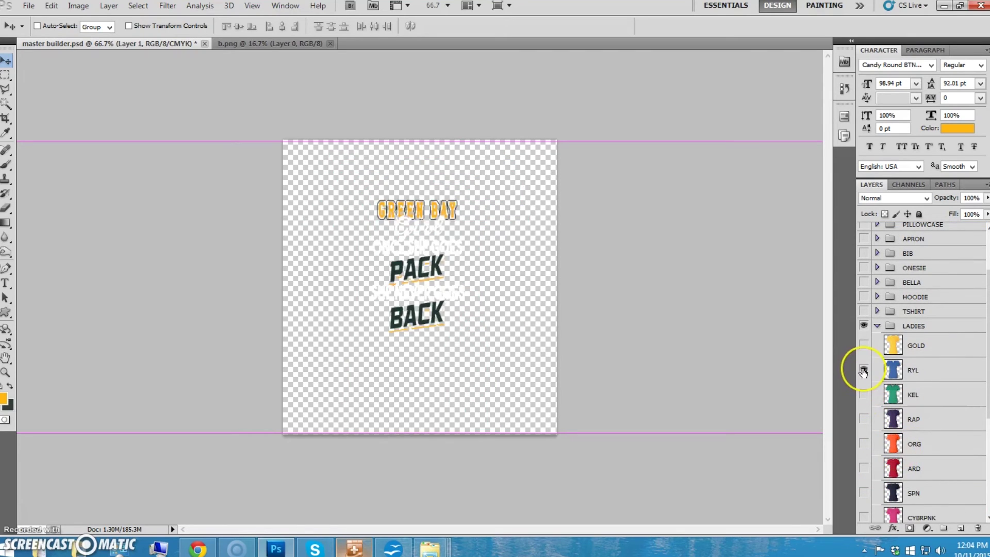
left_click(864, 370)
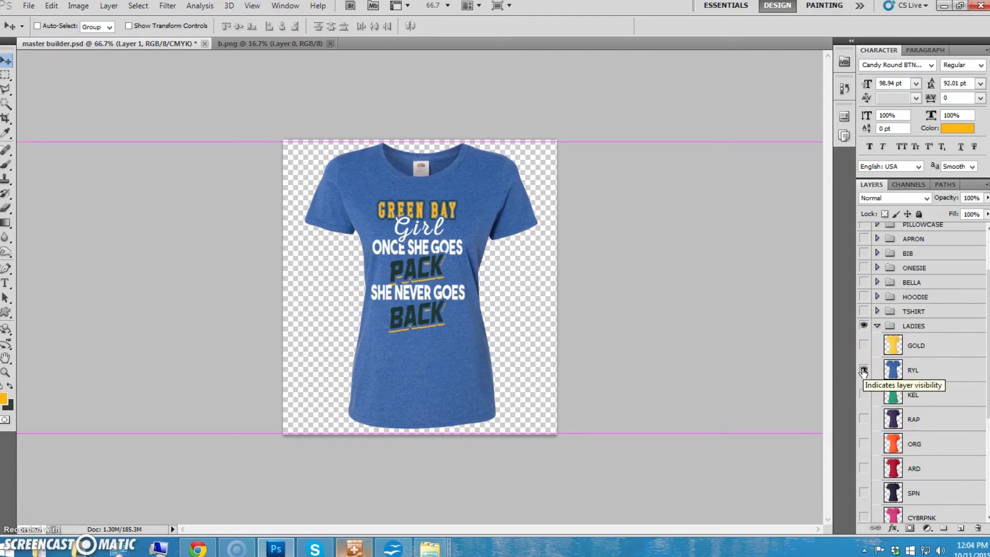
left_click(864, 371)
left_click(865, 396)
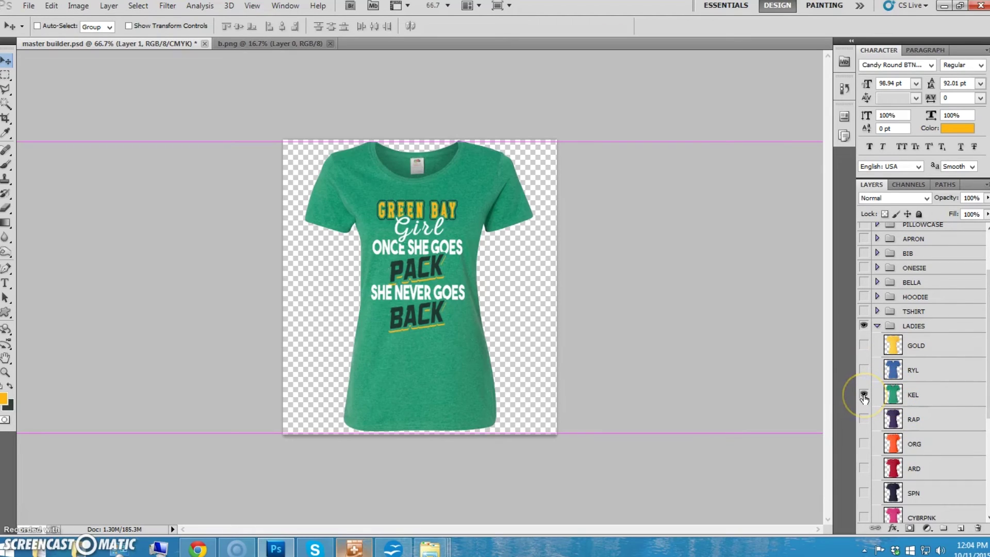
left_click(864, 396)
Show the white WHT ladies' tee and go to the File menu
scroll(908, 401, "down", 4)
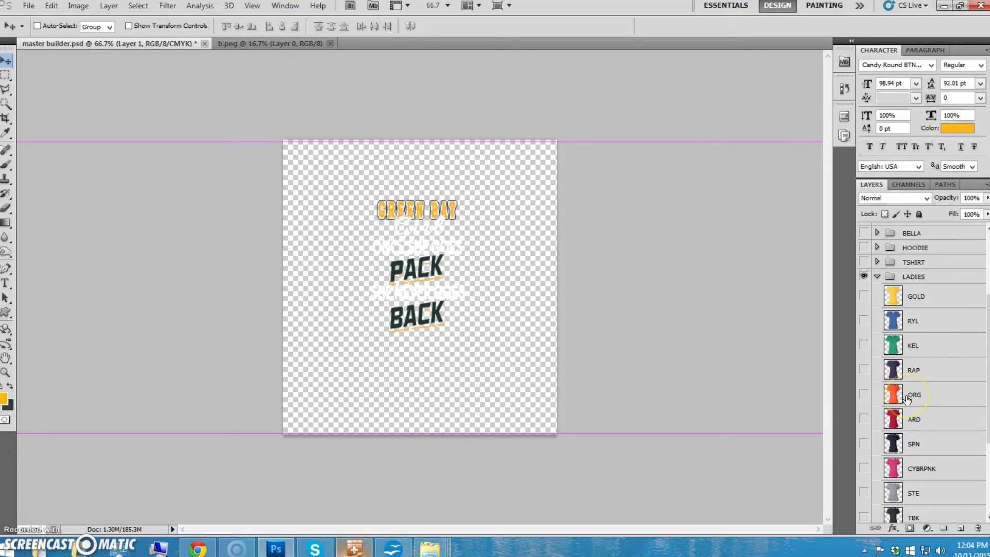
left_click(864, 493)
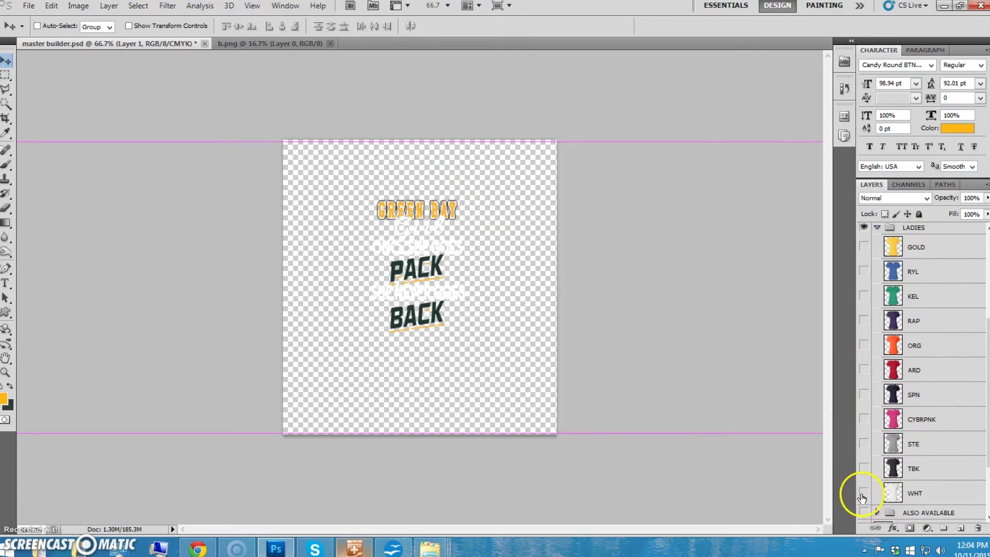
left_click(482, 258)
left_click(439, 275)
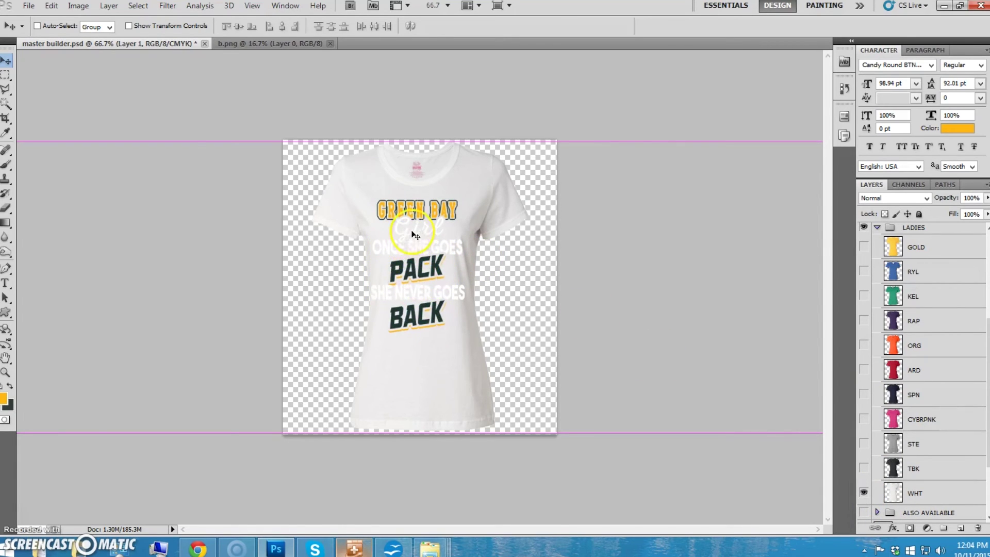
left_click(28, 6)
Open w.png, select its whole canvas, and return to master builder.psd
left_click(42, 29)
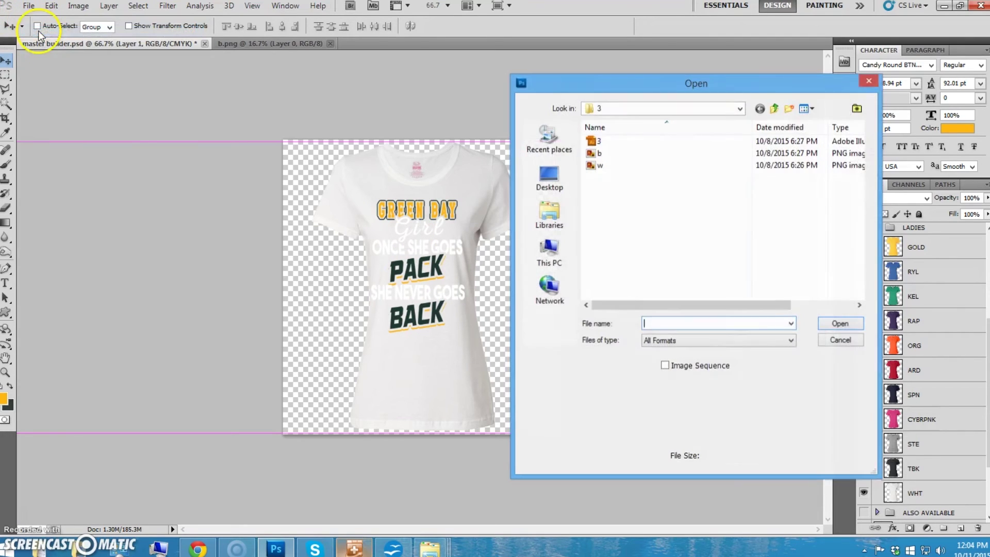
double_click(598, 165)
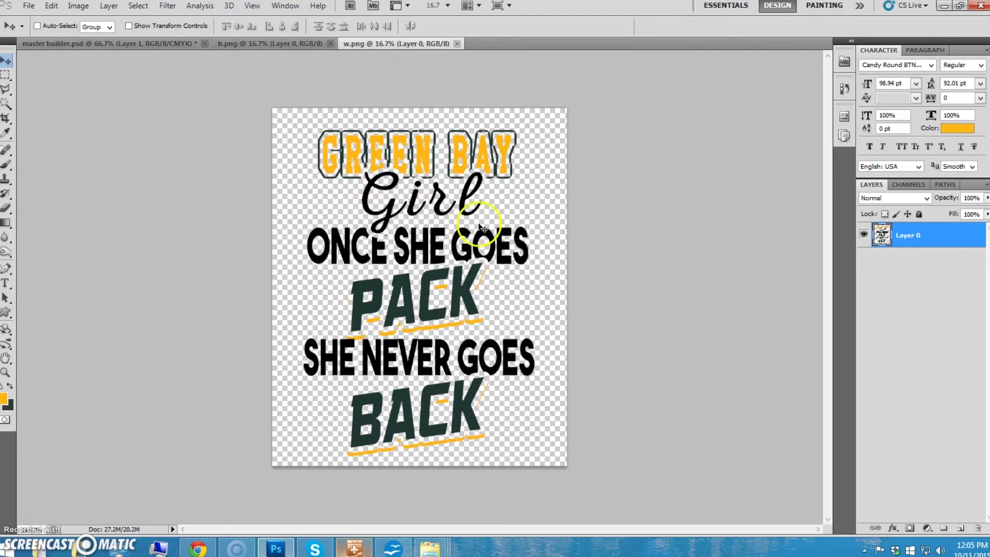
key("ctrl+a")
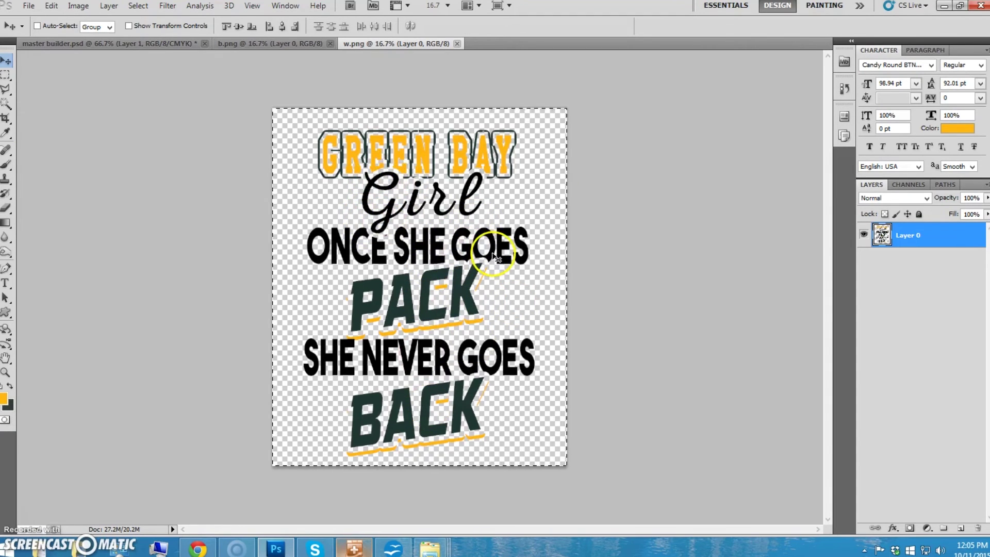
left_click(138, 45)
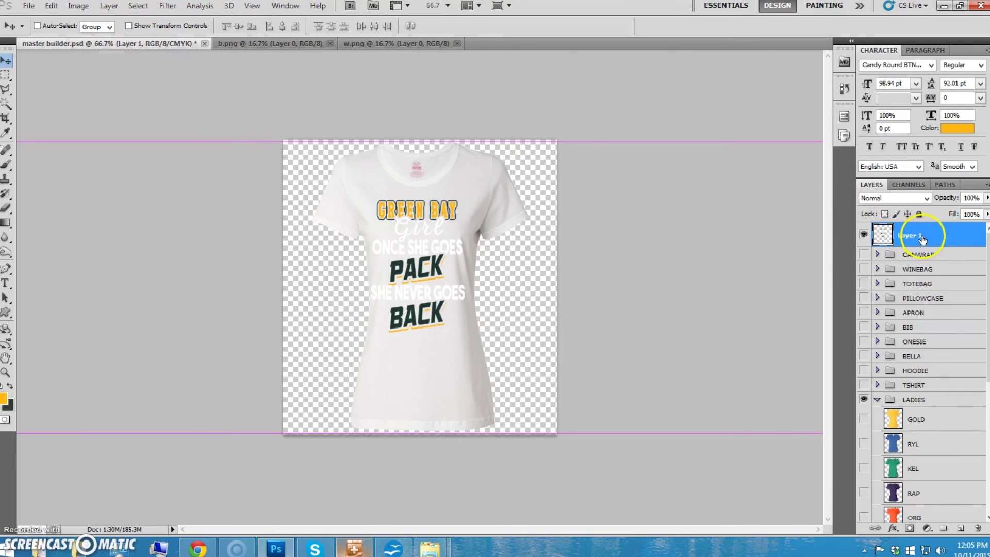
Paste the w.png artwork as Layer 2 and shrink it to about 16.32%
key("ctrl+v")
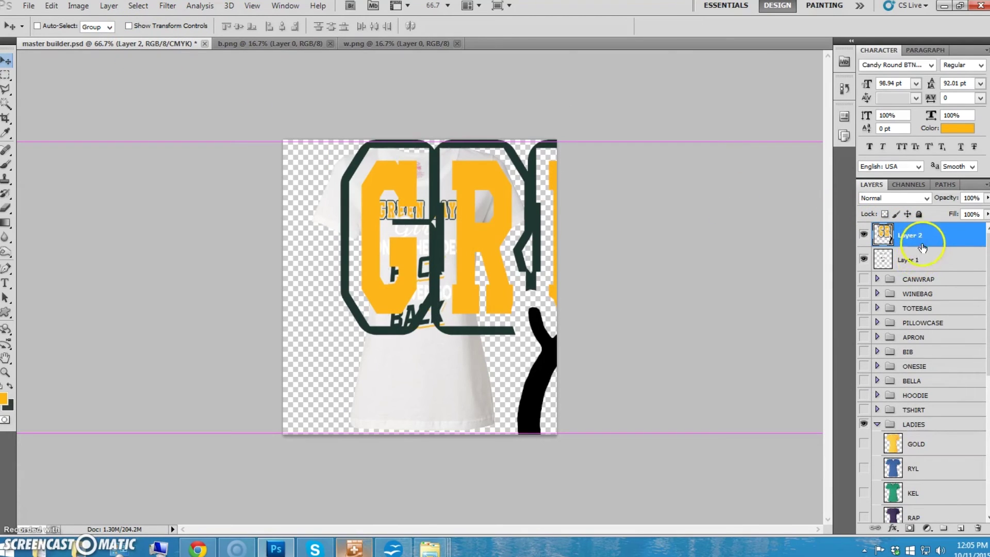
key("ctrl+t")
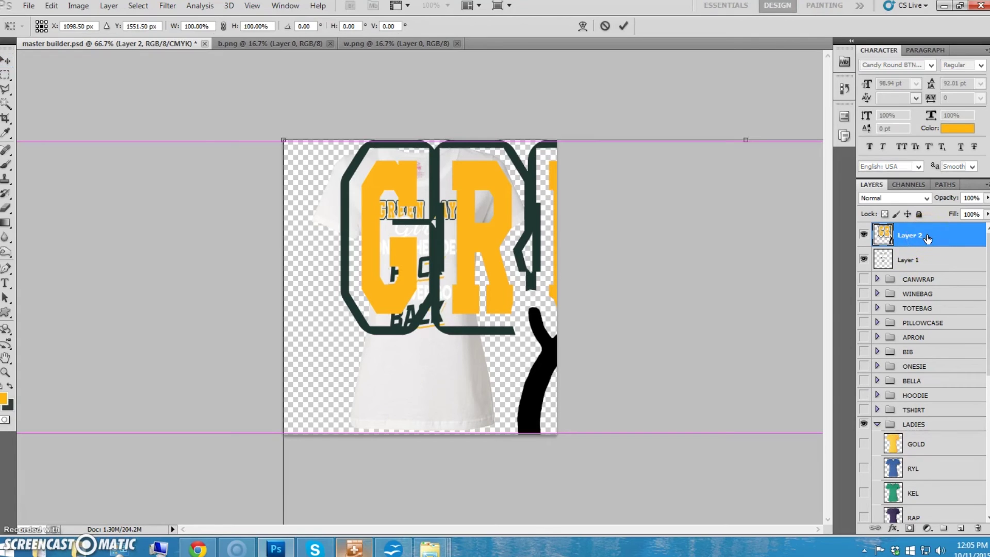
key("ctrl+minus")
key("ctrl+minus")
key("ctrl+minus")
key("ctrl+minus")
key("ctrl+minus")
key("ctrl+minus")
key("ctrl+minus")
key("ctrl+minus")
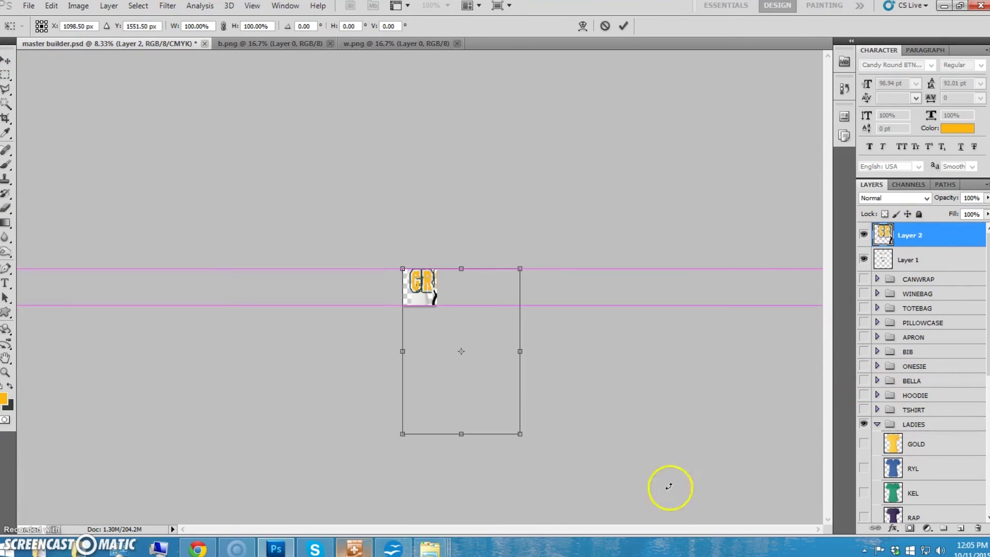
left_click_drag(520, 434, 423, 296)
left_click(6, 60)
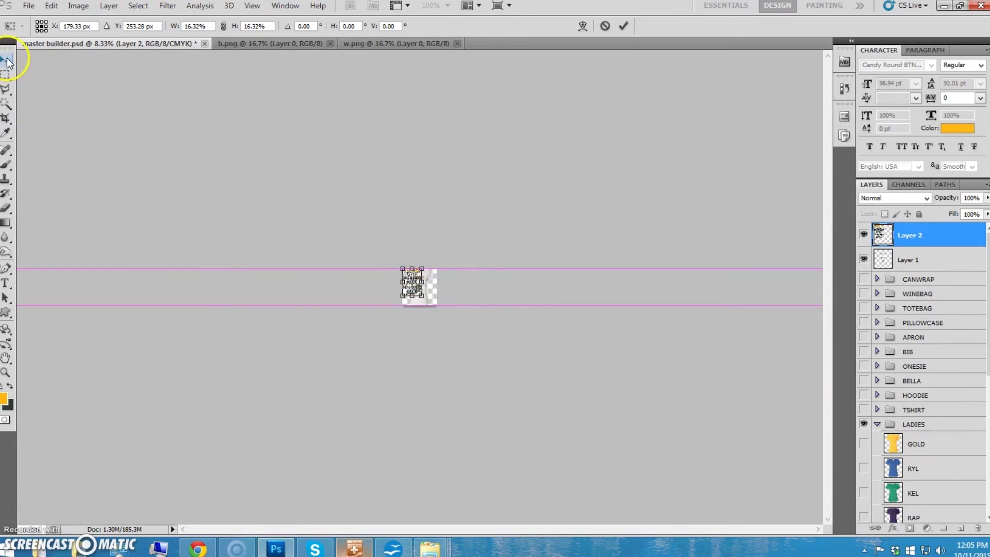
Apply the resize, zoom to 50%, and move the dark design to the shirt's centre
left_click(455, 209)
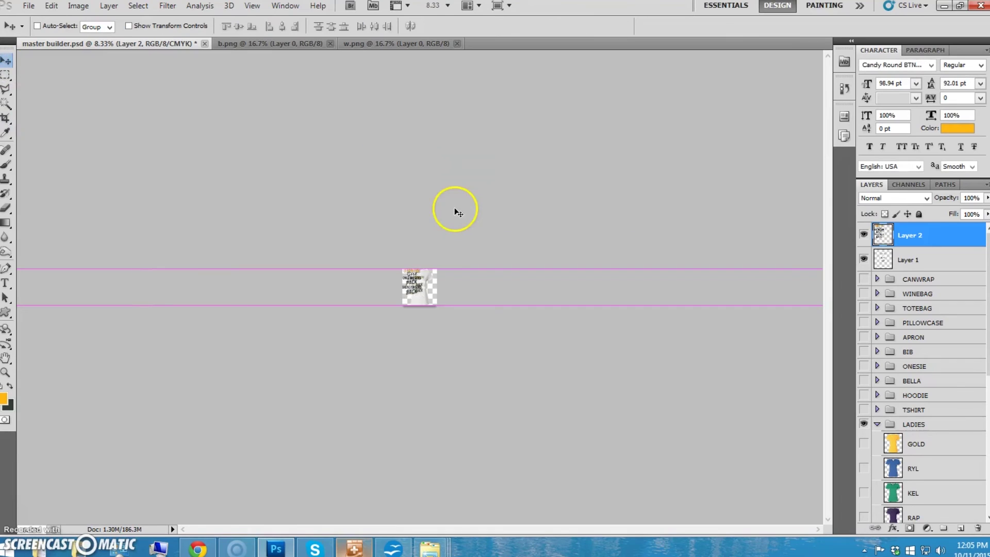
key("ctrl+plus")
key("ctrl+plus")
key("ctrl+plus")
key("ctrl+plus")
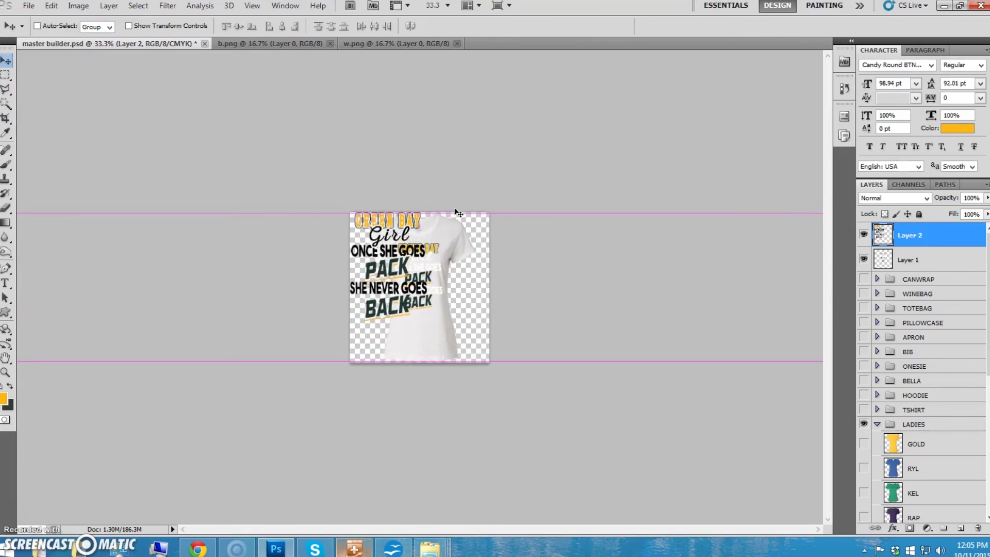
key("ctrl+plus")
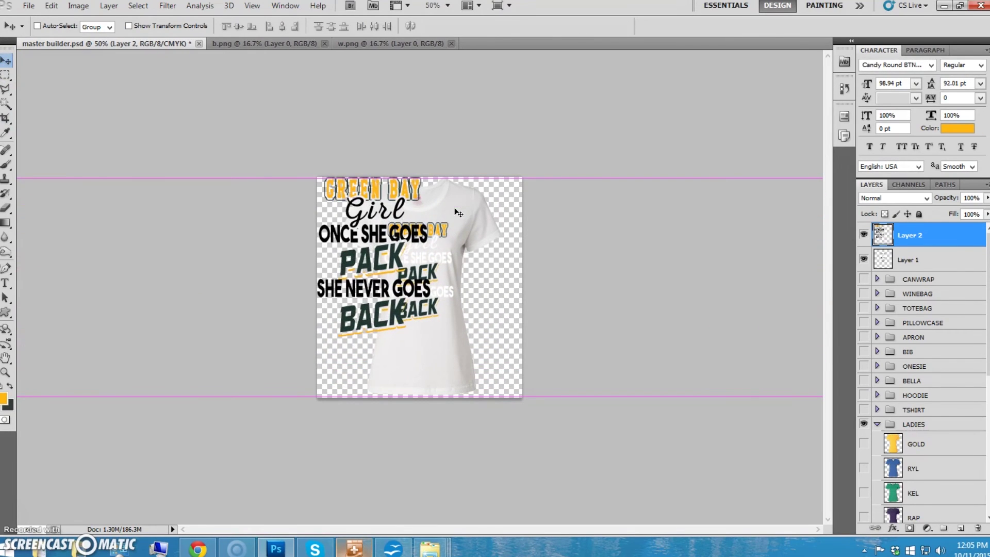
left_click(864, 262)
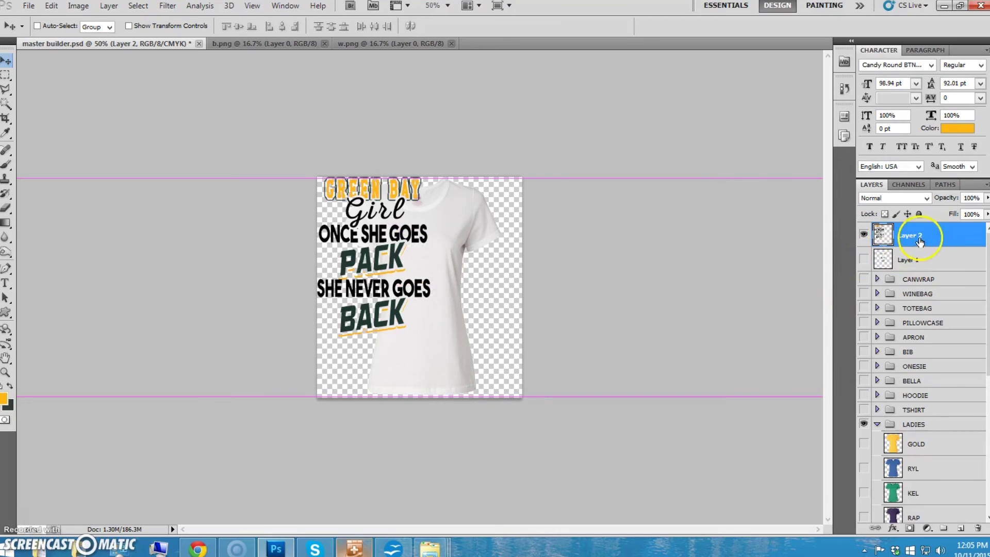
left_click(865, 263)
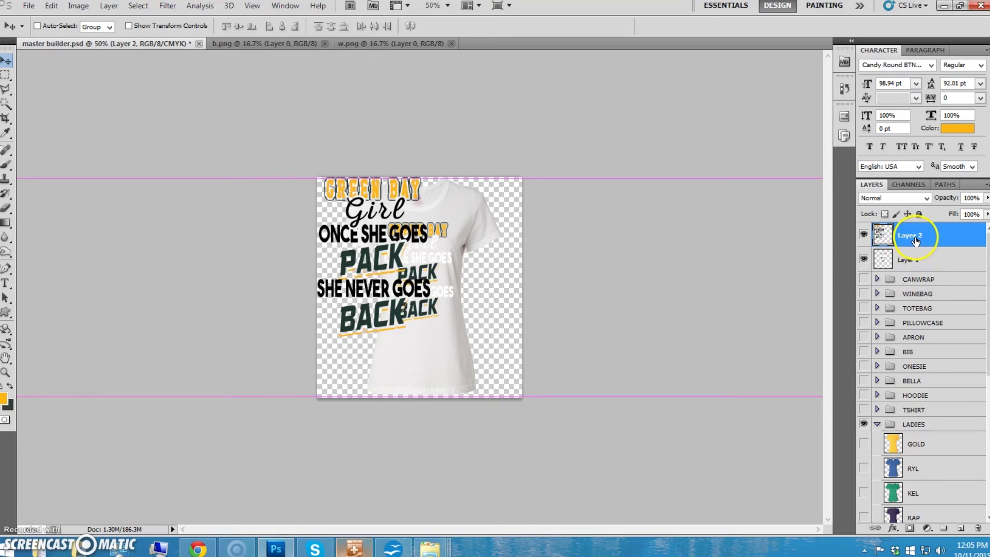
left_click_drag(340, 194, 403, 236)
Scale the dark design to 61.16%, apply it, and hide the white copy on Layer 1
key("ctrl+t")
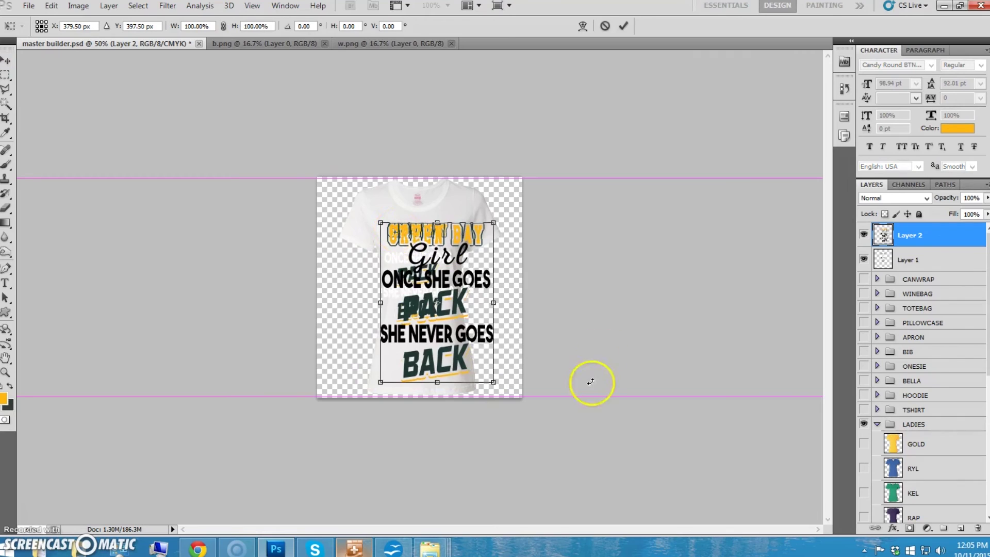
left_click_drag(492, 383, 441, 325)
left_click_drag(404, 230, 415, 236)
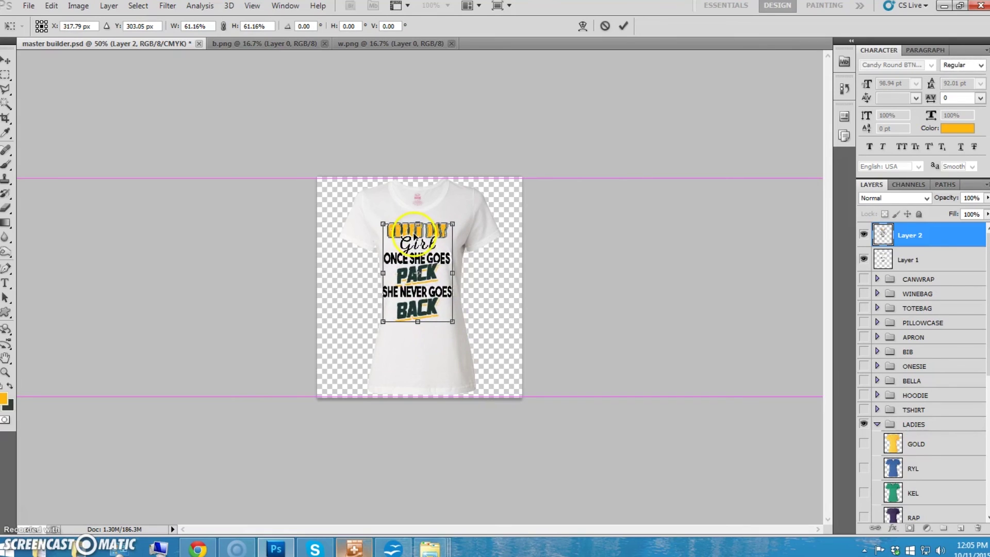
left_click(8, 62)
left_click(437, 206)
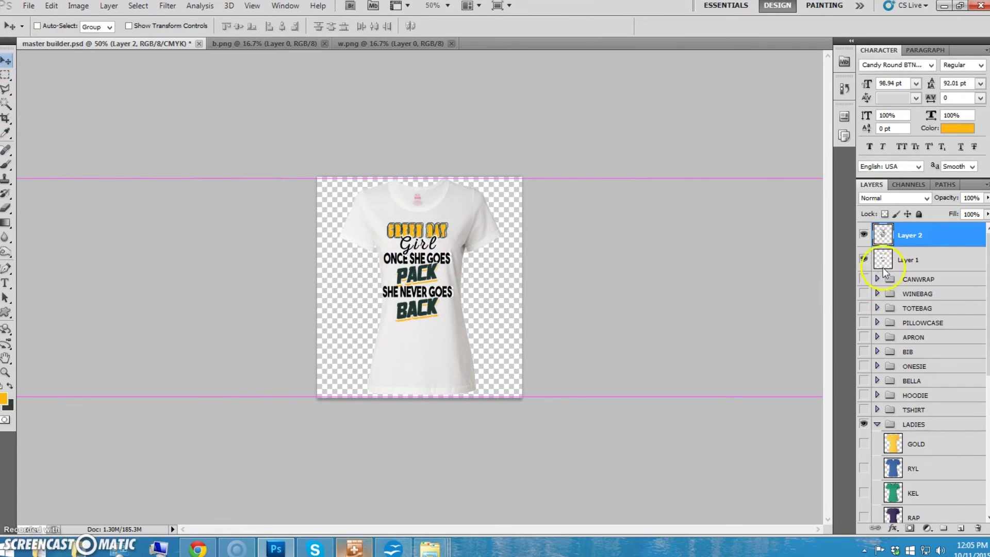
left_click(867, 261)
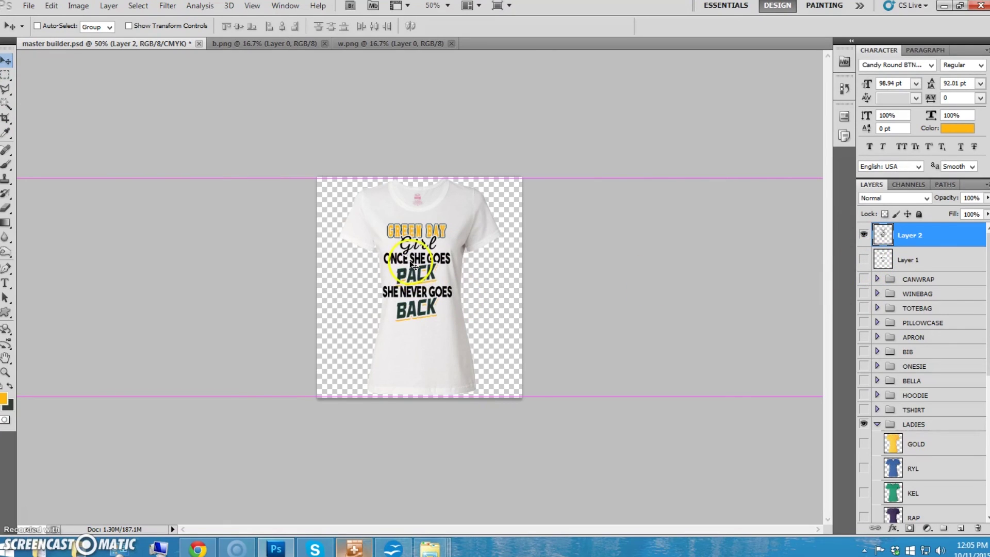
Nudge the dark design slightly right on the ladies' tee
mouse_move(415, 266)
left_mouse_down()
mouse_move(418, 221)
mouse_move(421, 259)
left_mouse_up()
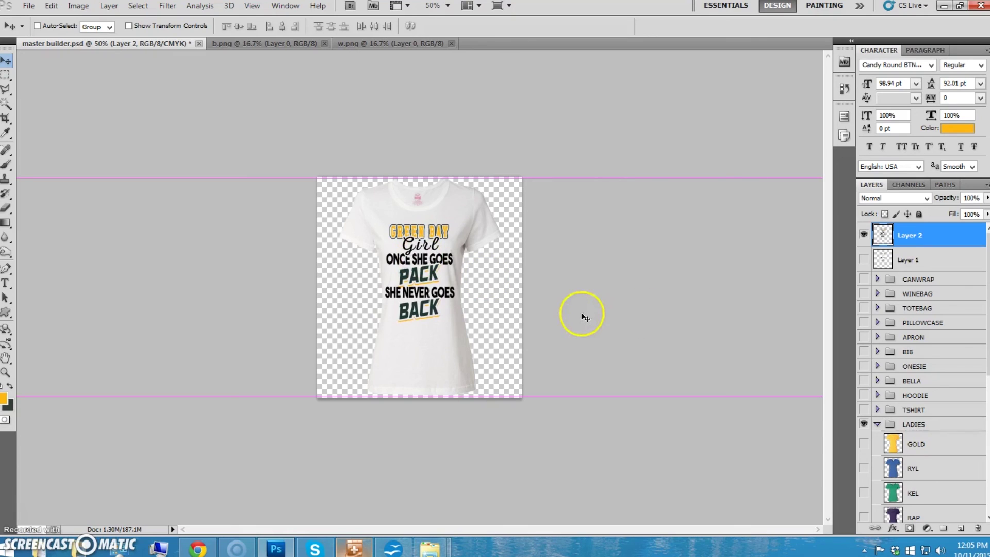
scroll(903, 449, "down", 7)
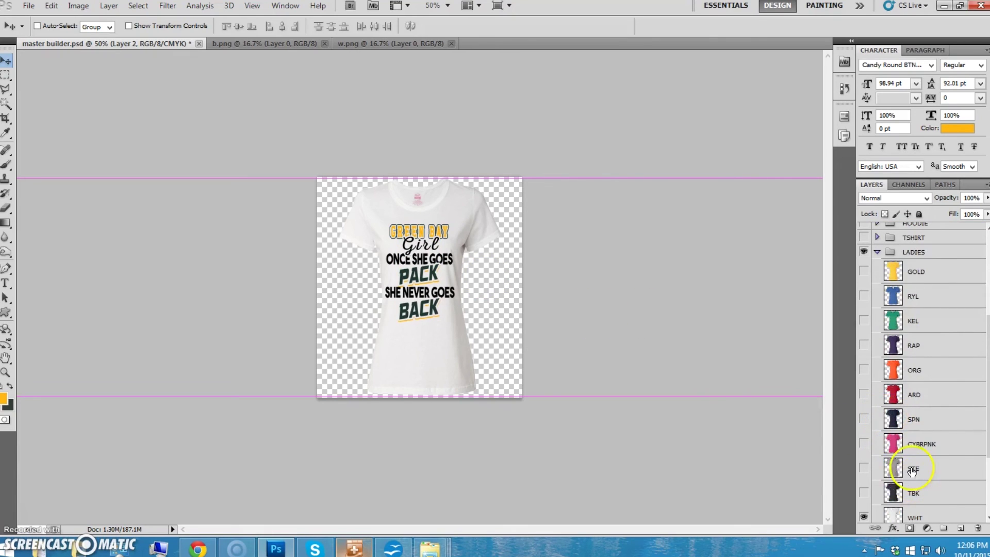
scroll(913, 471, "down", 3)
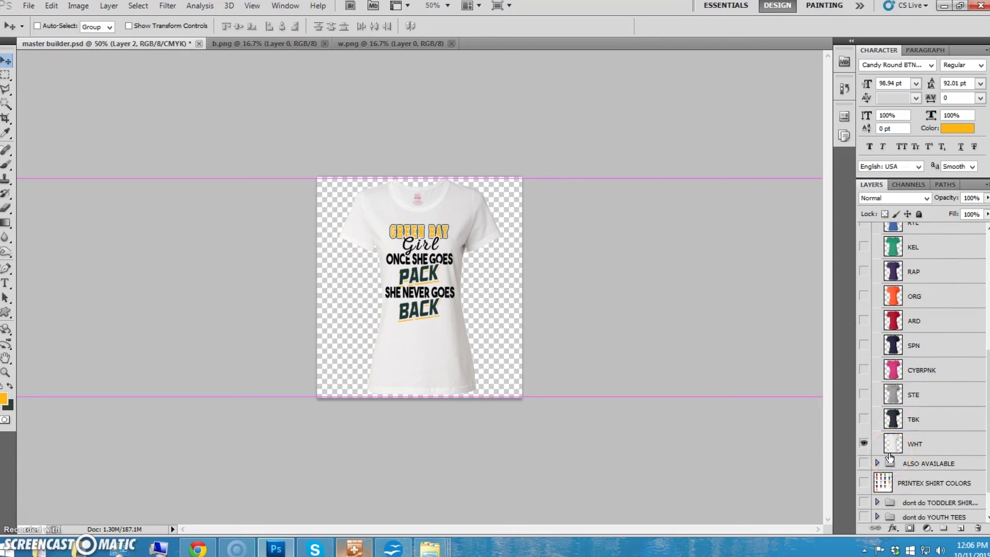
left_click(909, 450)
Collapse and hide the LADIES group and show the unisex TSHIRT group
scroll(909, 451, "up", 1)
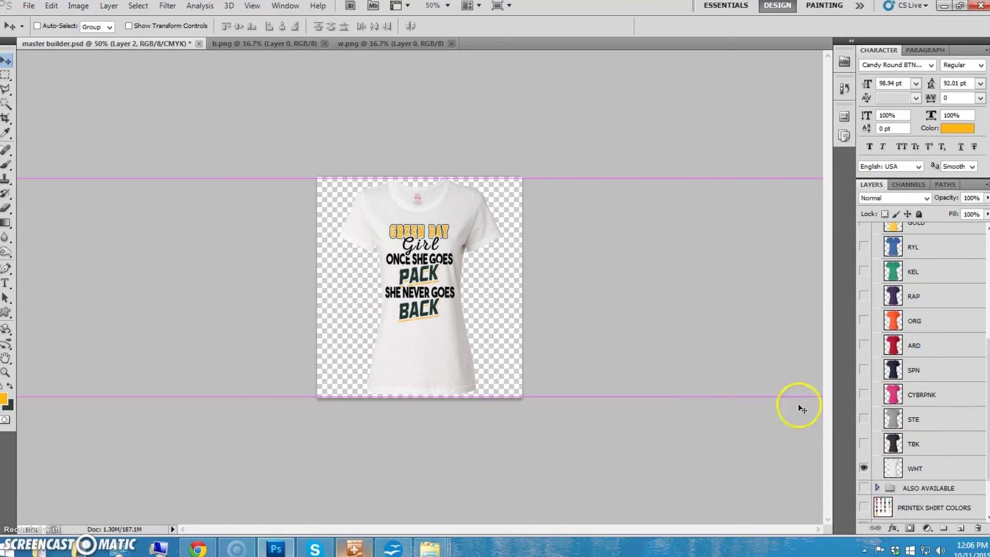
scroll(934, 426, "up", 3)
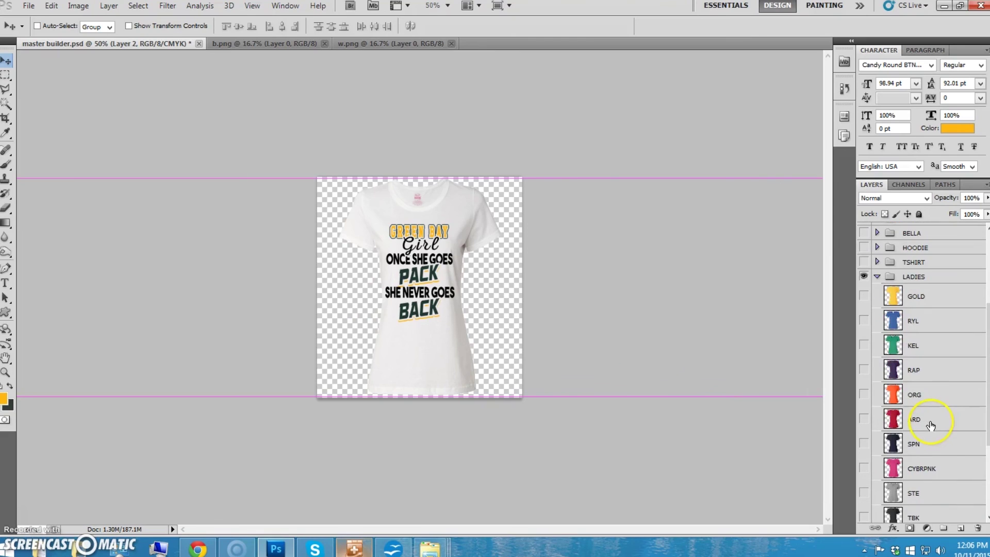
left_click(877, 277)
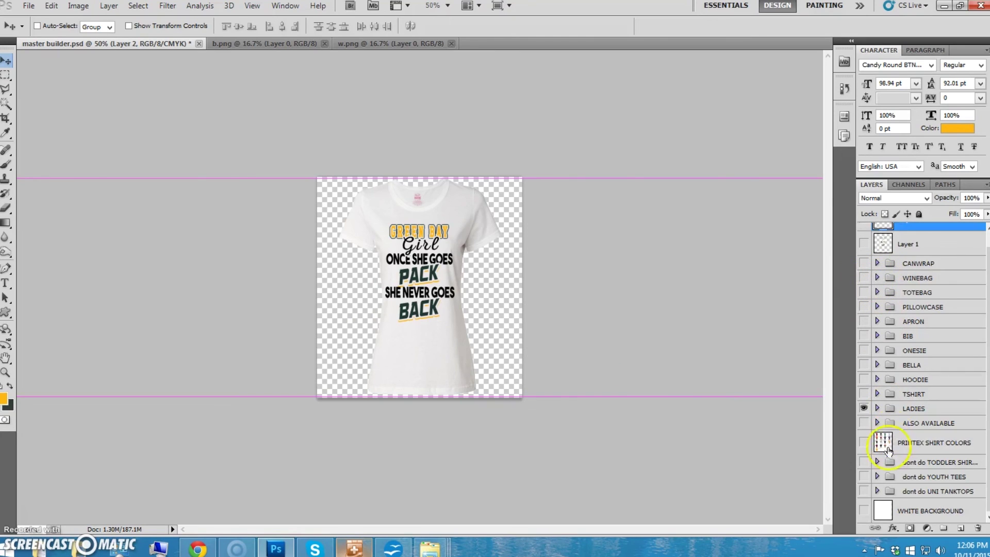
left_click(863, 409)
left_click(864, 394)
Expand the TSHIRT group and show the white WHT unisex tee
left_click(877, 394)
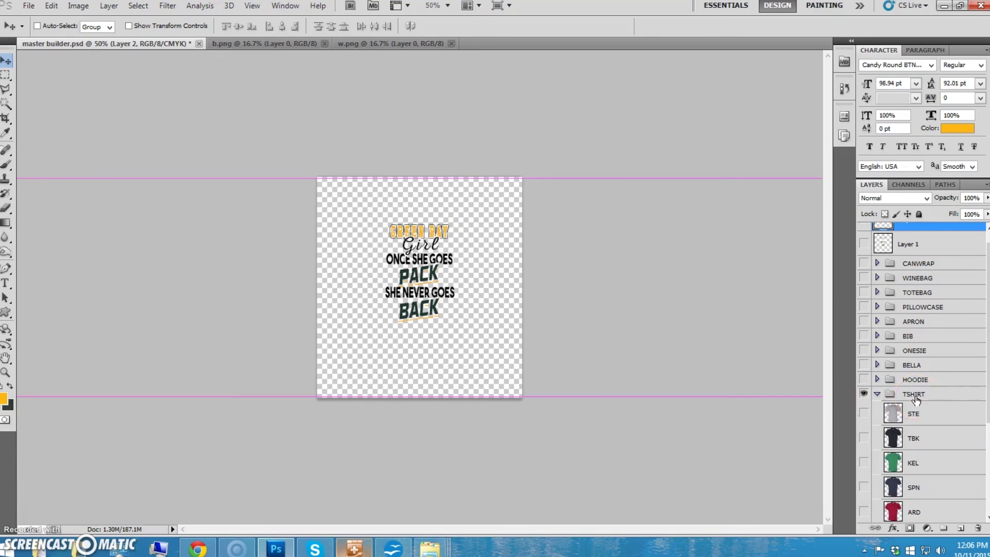
scroll(917, 400, "down", 4)
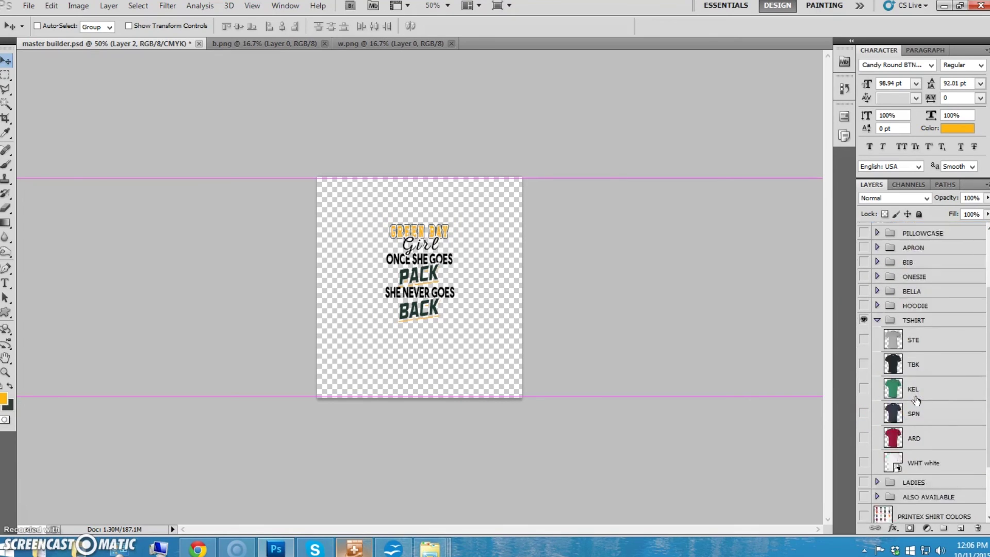
left_click(864, 439)
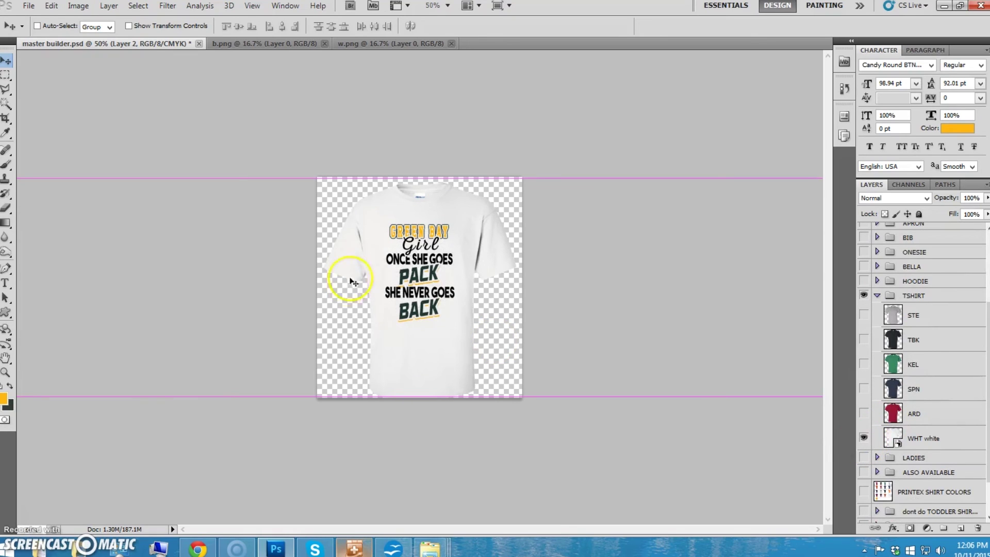
Nudge the dark design up-left and scale it to 93.63%
left_click_drag(427, 272, 425, 268)
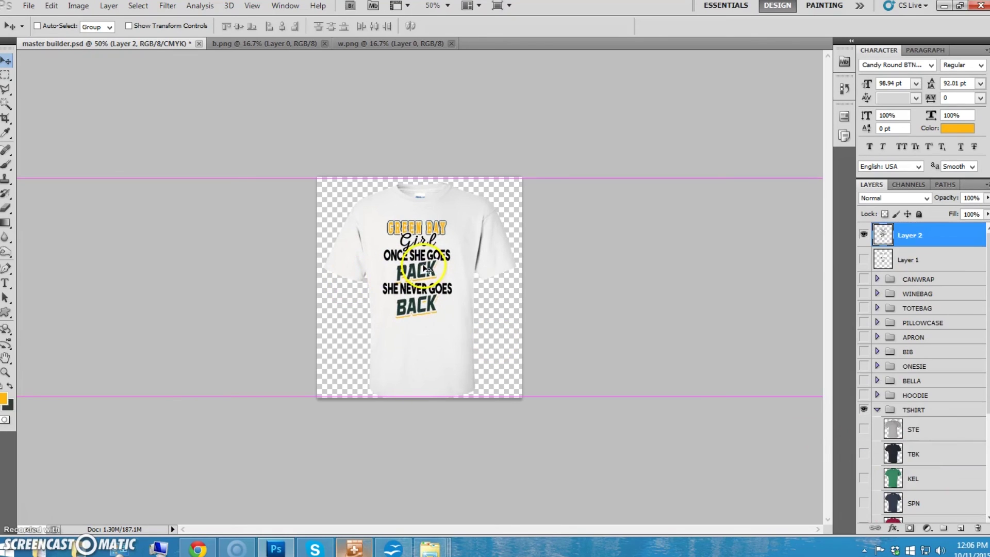
key("ctrl+t")
mouse_move(452, 319)
left_mouse_down()
mouse_move(457, 333)
mouse_move(443, 304)
mouse_move(448, 312)
left_mouse_up()
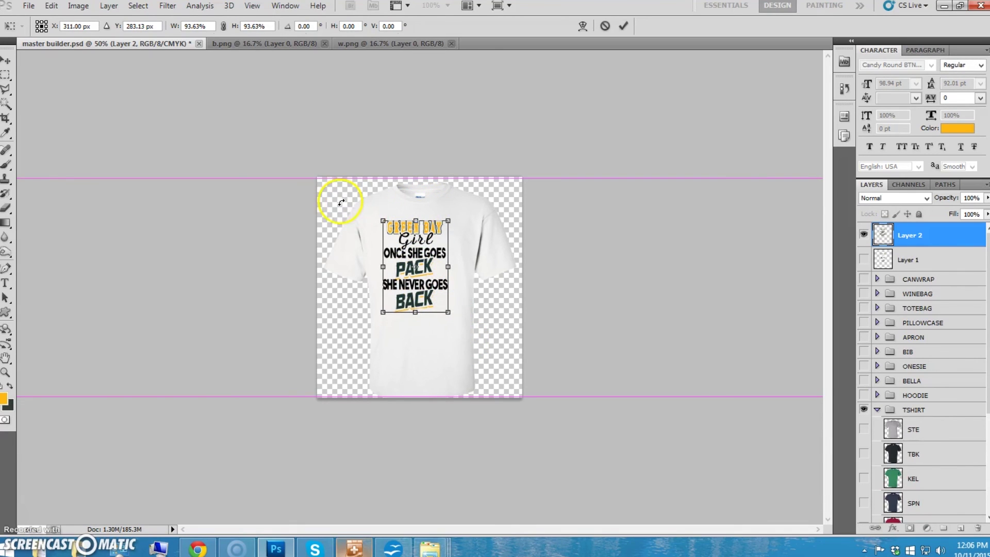
key("Return")
Show the green KEL unisex tee
left_click(863, 479)
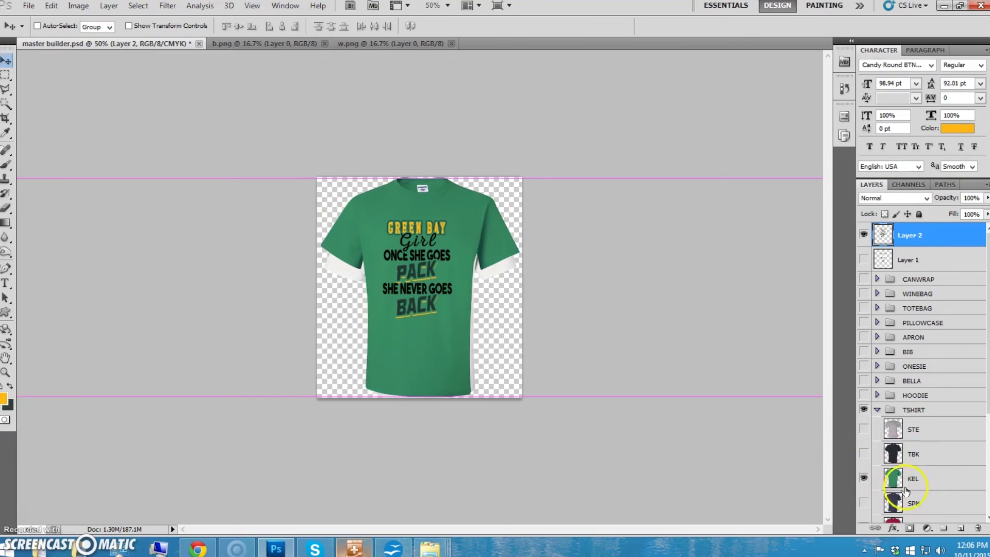
scroll(867, 477, "down", 3)
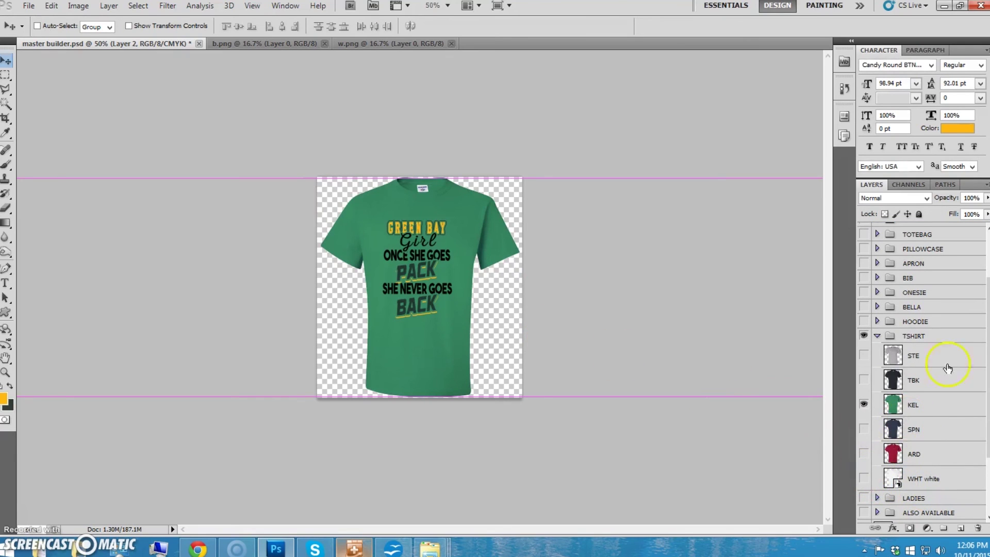
scroll(927, 388, "up", 3)
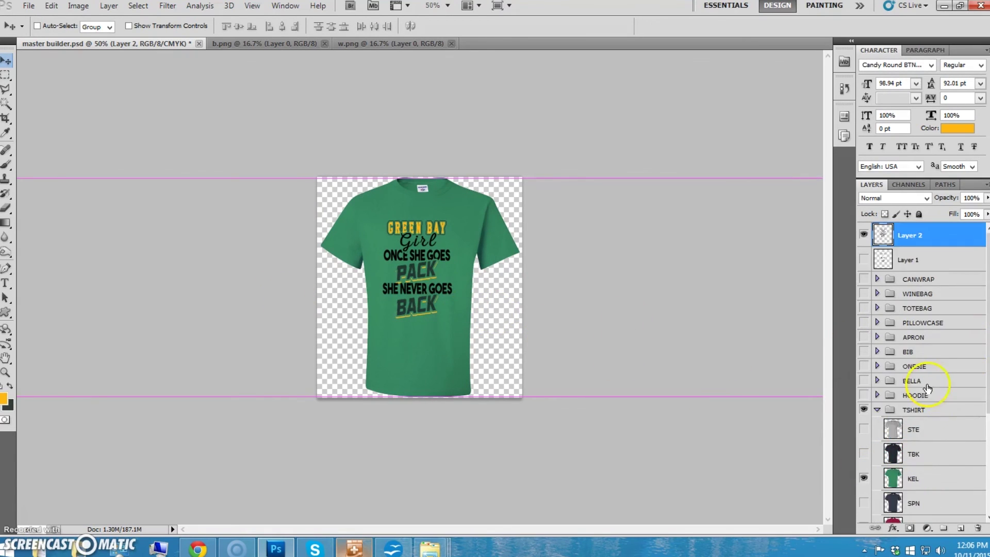
Swap to the white-lettered design on Layer 1 and move it higher on the chest
left_click(864, 259)
left_click(864, 235)
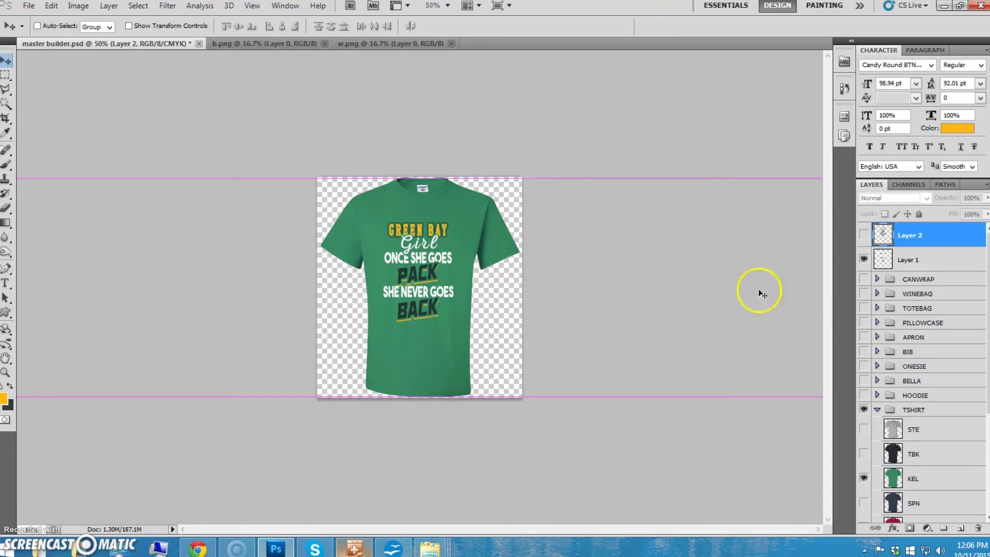
left_click(910, 260)
left_click_drag(422, 255, 419, 241)
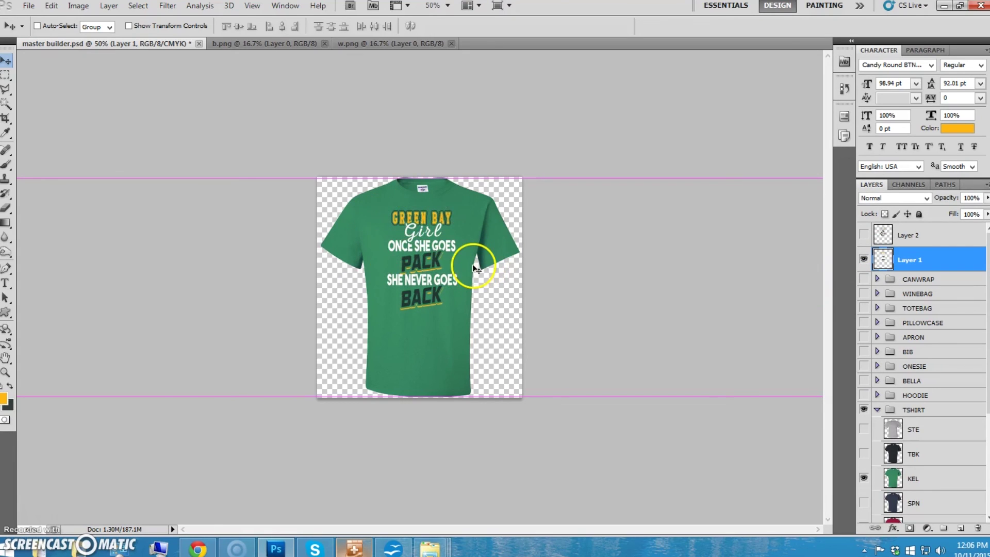